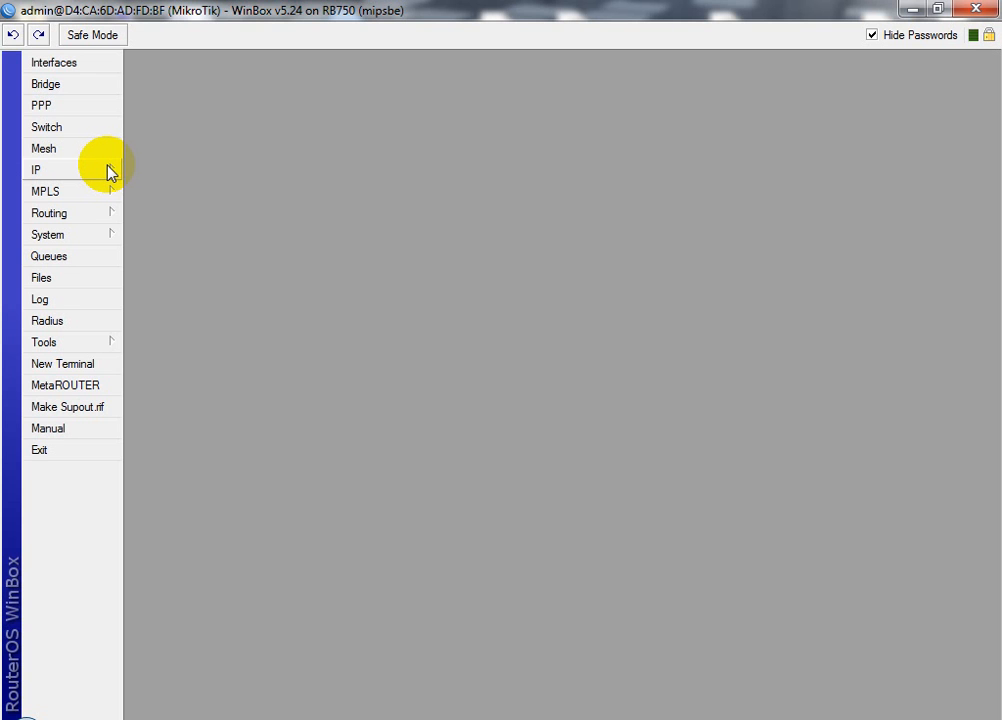
# - Start a new queue type named pcq-internet with its kind set to pcq
pyautogui.click(98, 264)
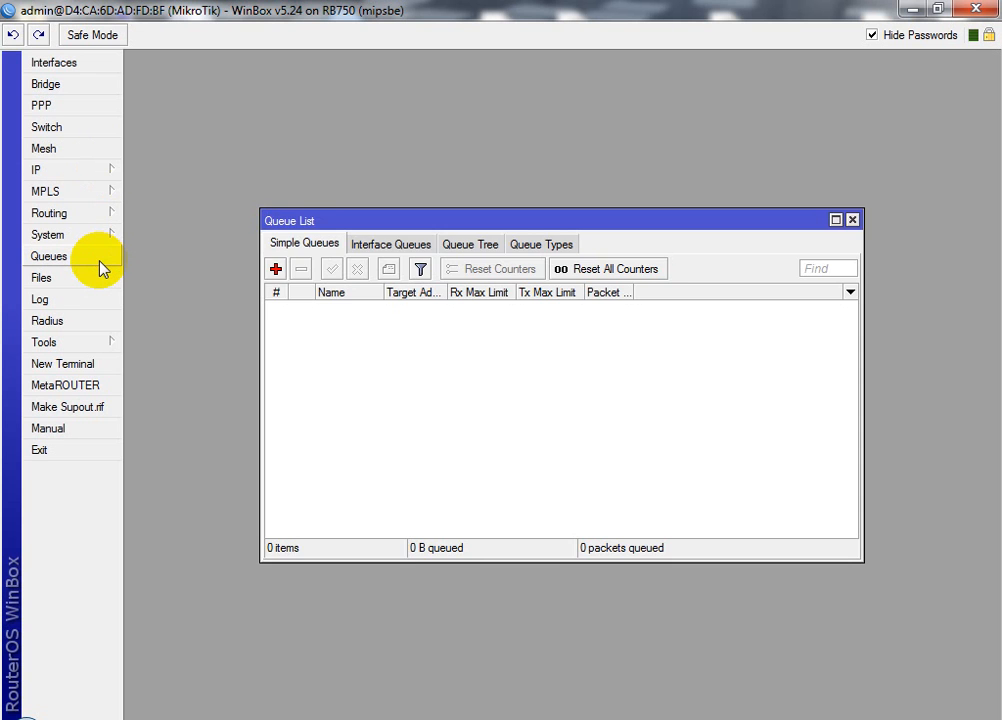
pyautogui.click(541, 248)
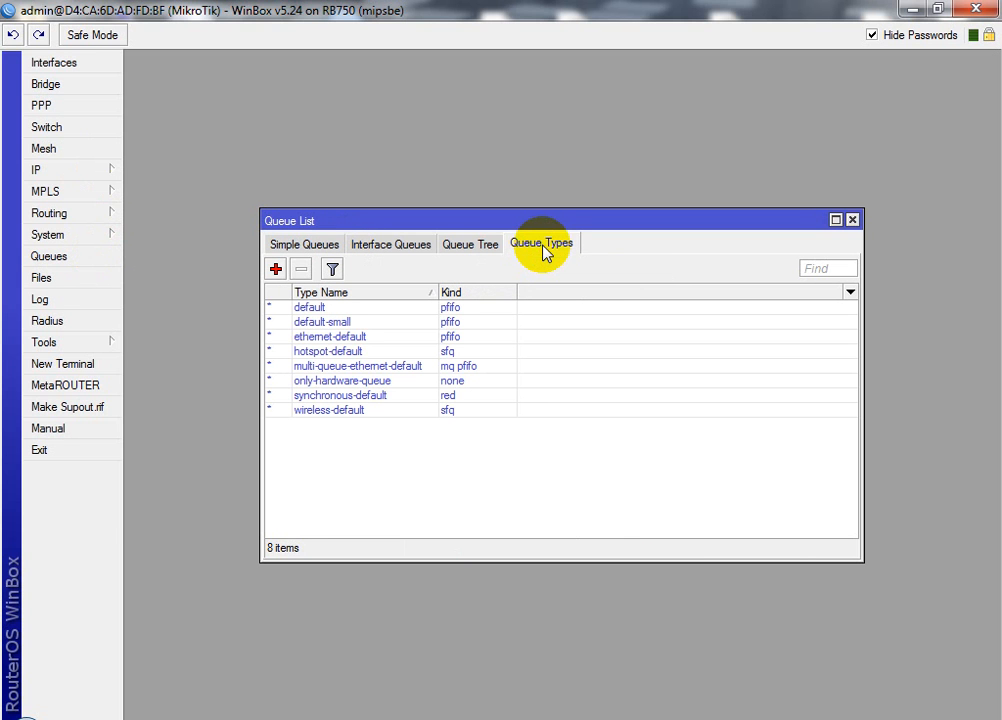
pyautogui.click(272, 270)
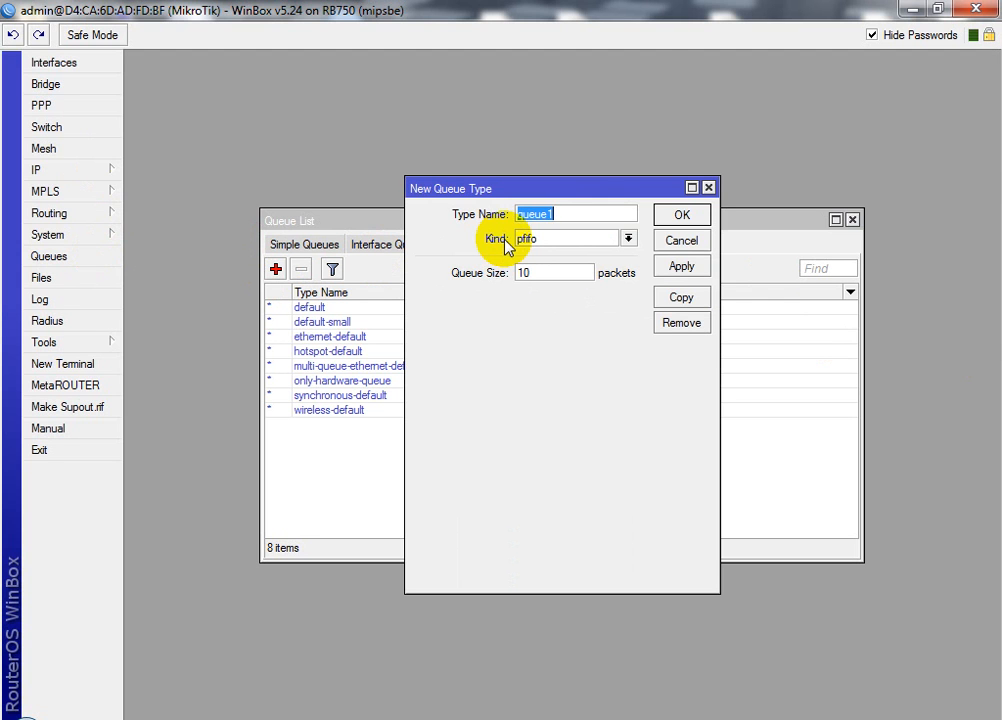
pyautogui.write('p')
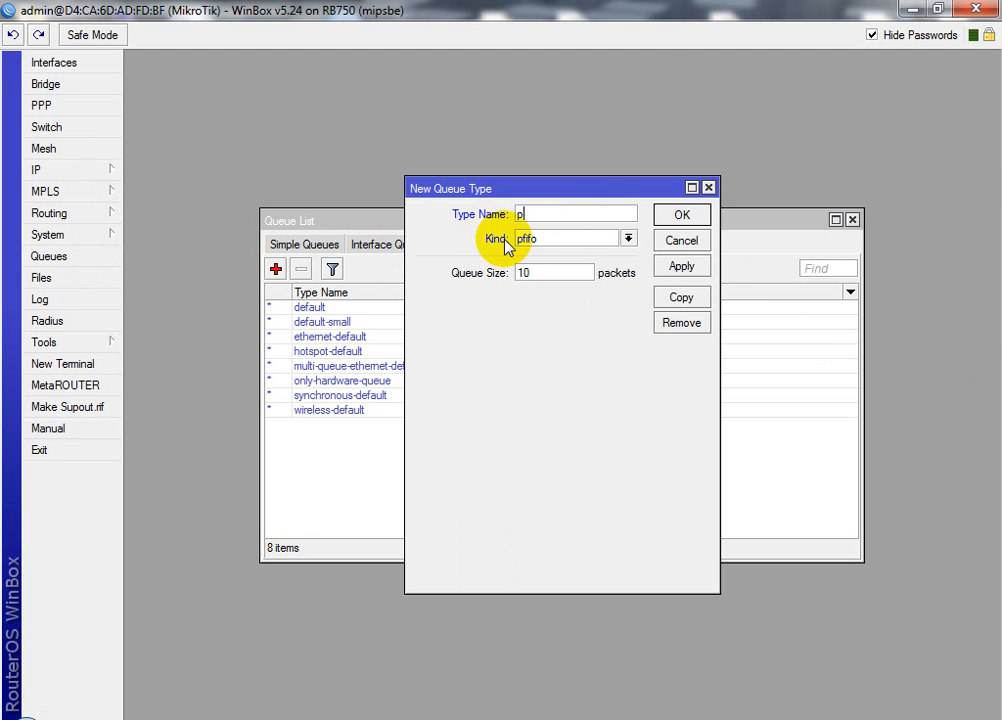
pyautogui.write('cq-')
pyautogui.write('internet')
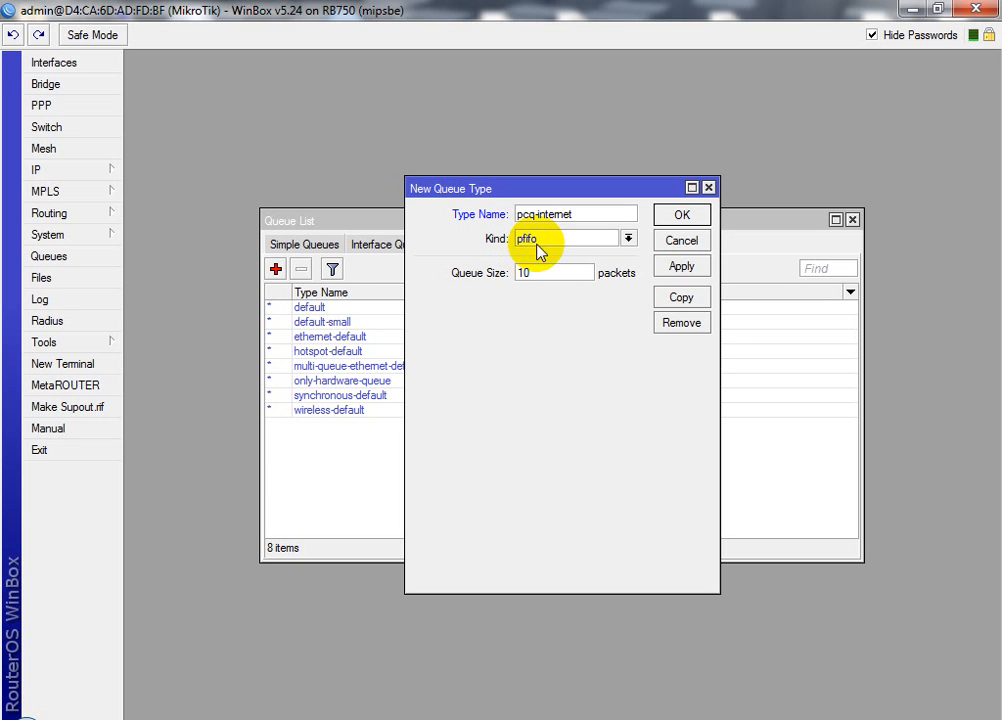
pyautogui.click(628, 239)
pyautogui.click(580, 291)
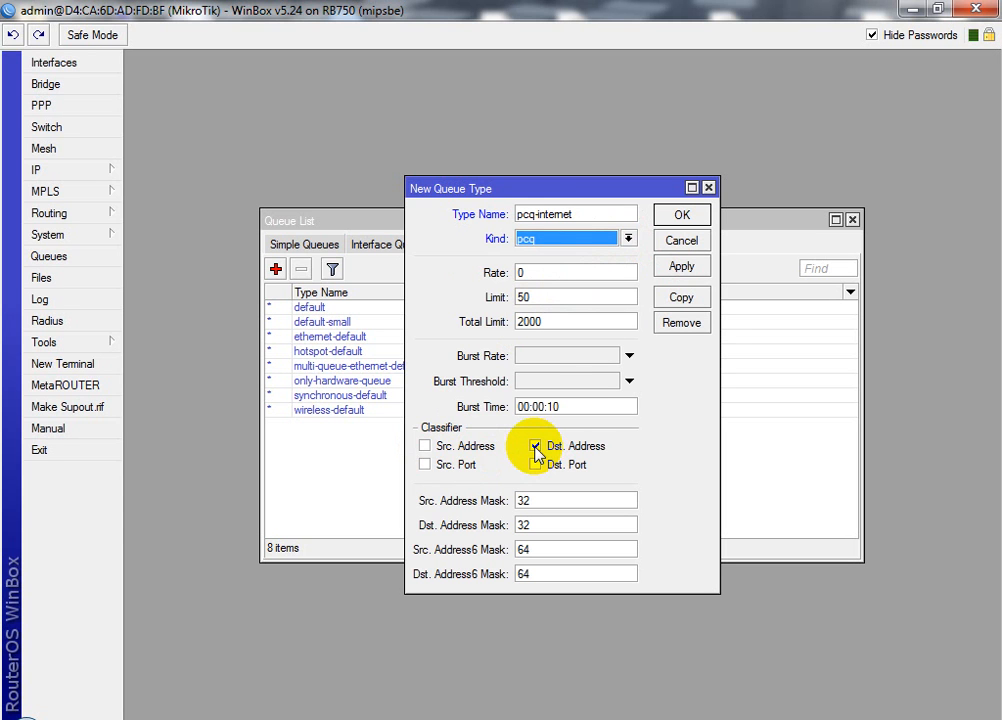
# - Classify the pcq-internet queue type by both source and destination address, then save it
pyautogui.click(425, 446)
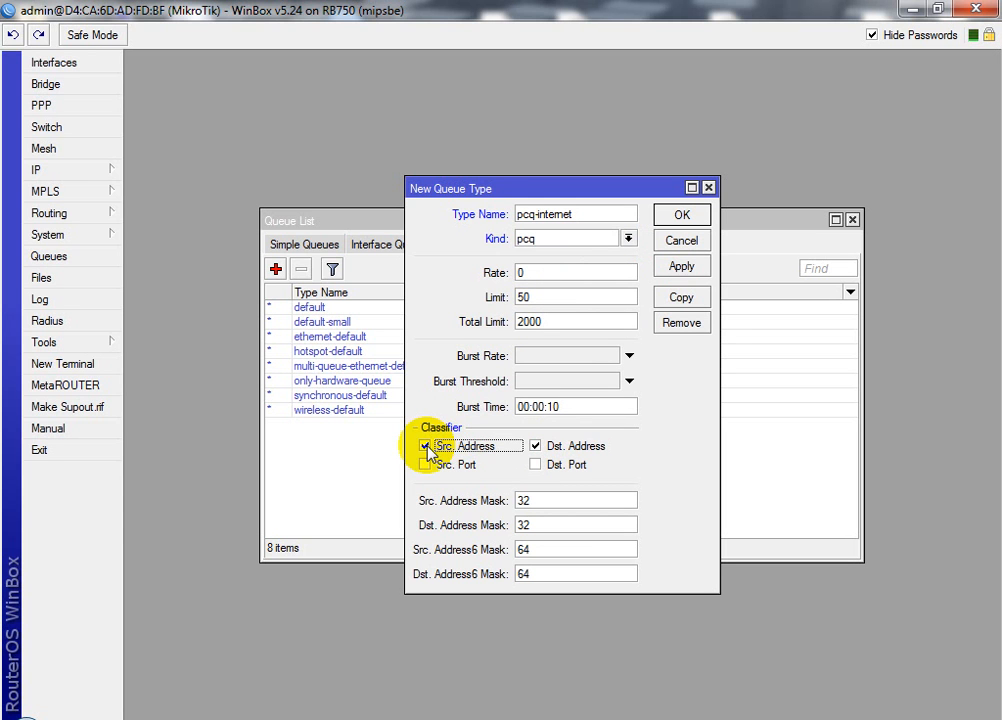
pyautogui.click(675, 266)
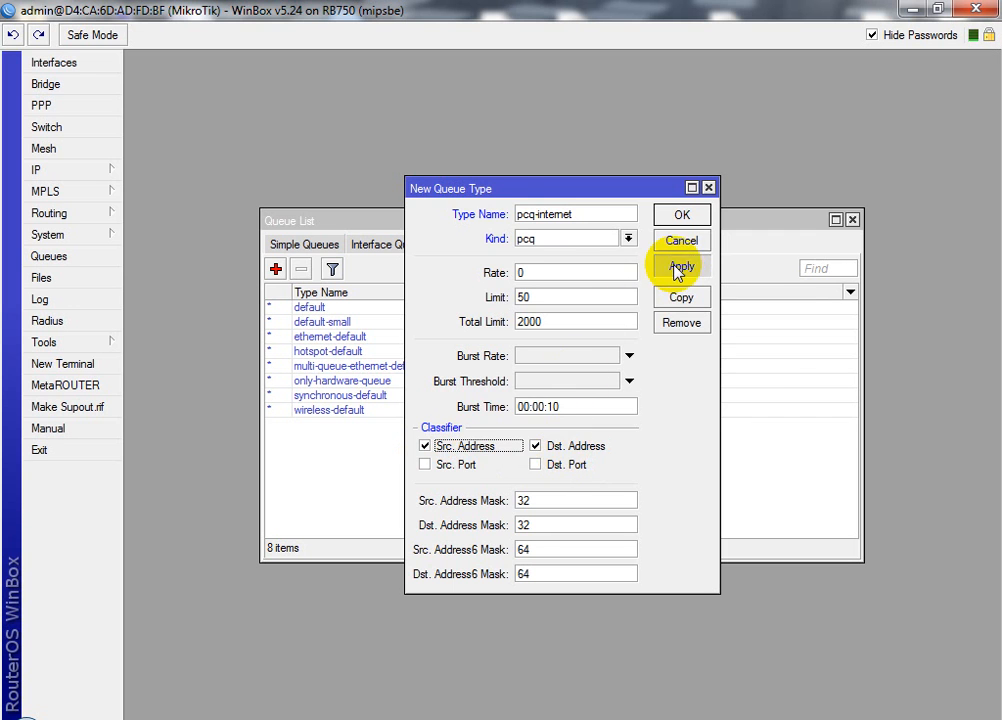
pyautogui.click(689, 218)
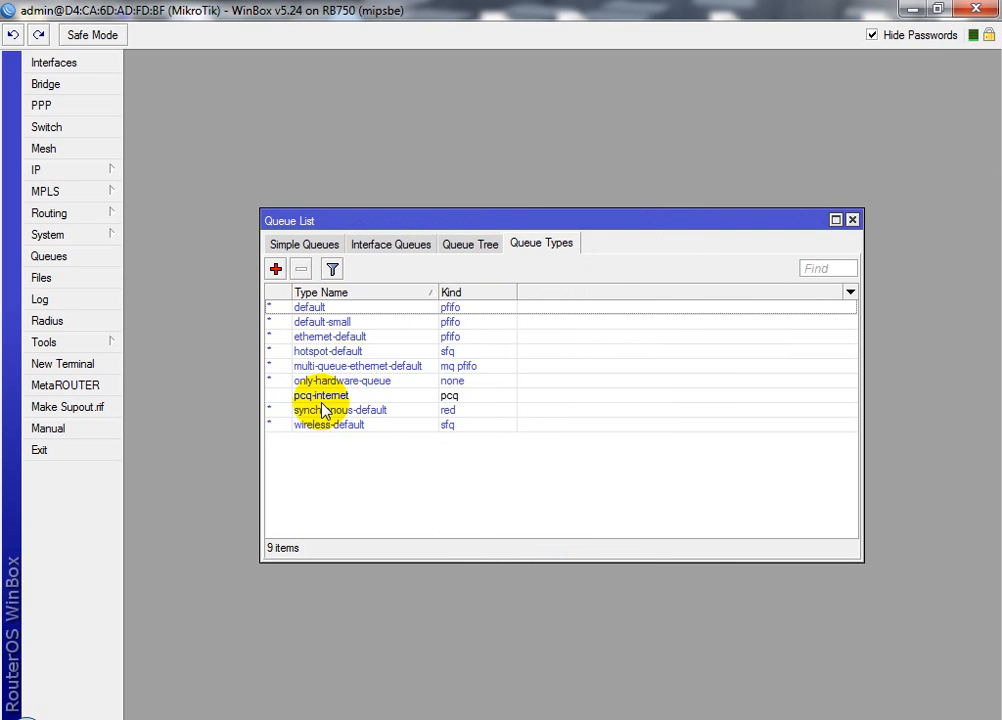
# - Duplicate the pcq-internet queue type as pcq-youtube, save the copy and close the original
pyautogui.doubleClick(300, 395)
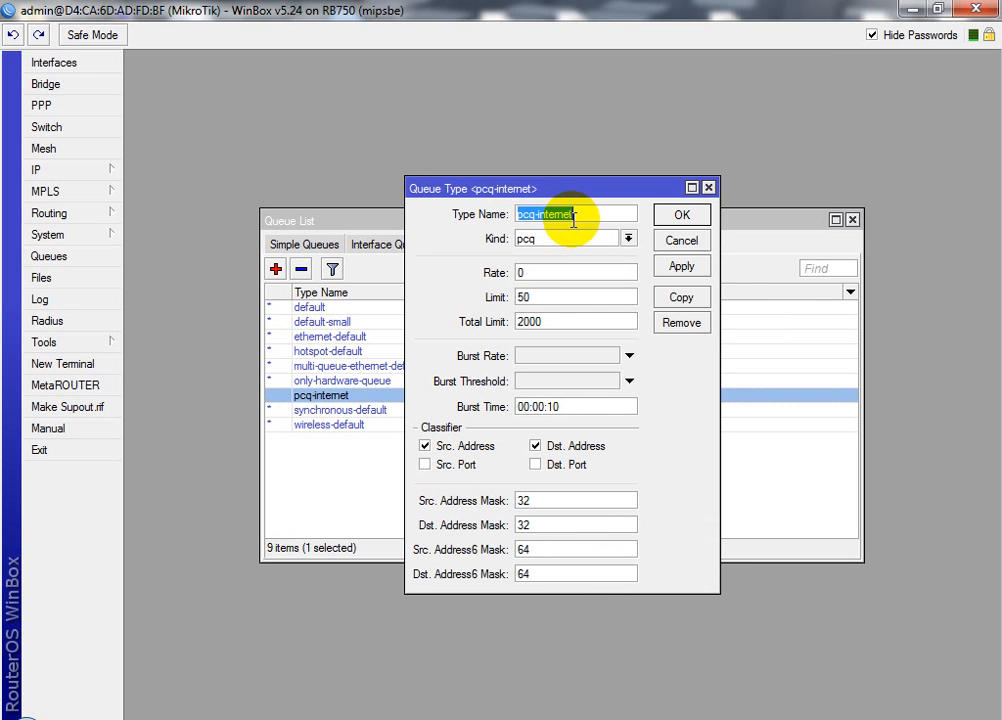
pyautogui.moveTo(575, 219); pyautogui.dragTo(541, 218)
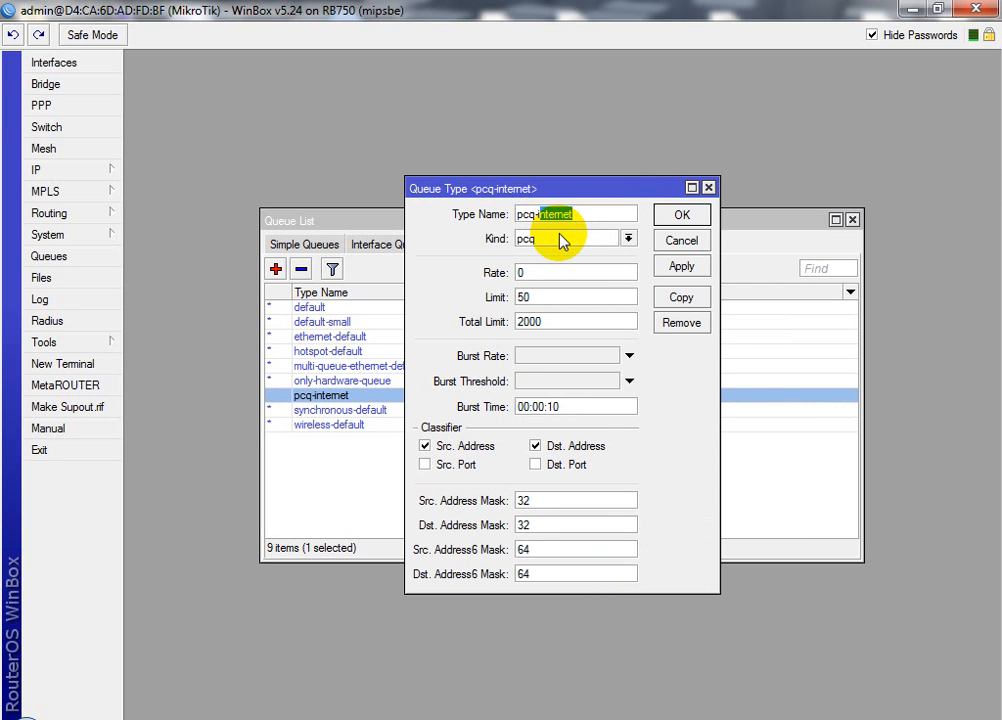
pyautogui.click(683, 297)
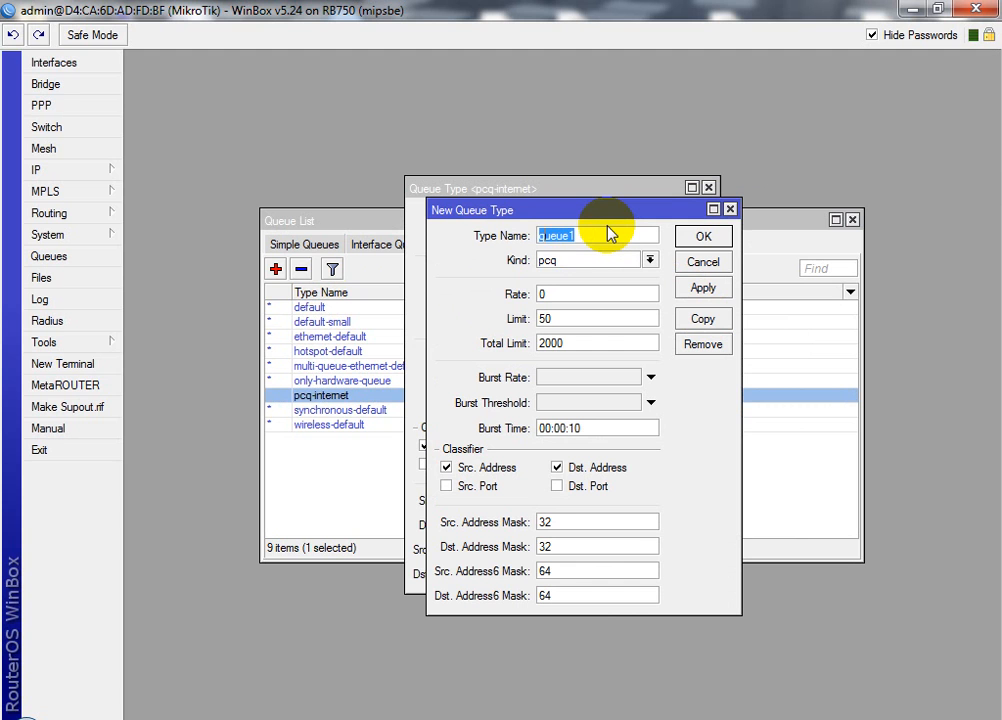
pyautogui.write('pcq')
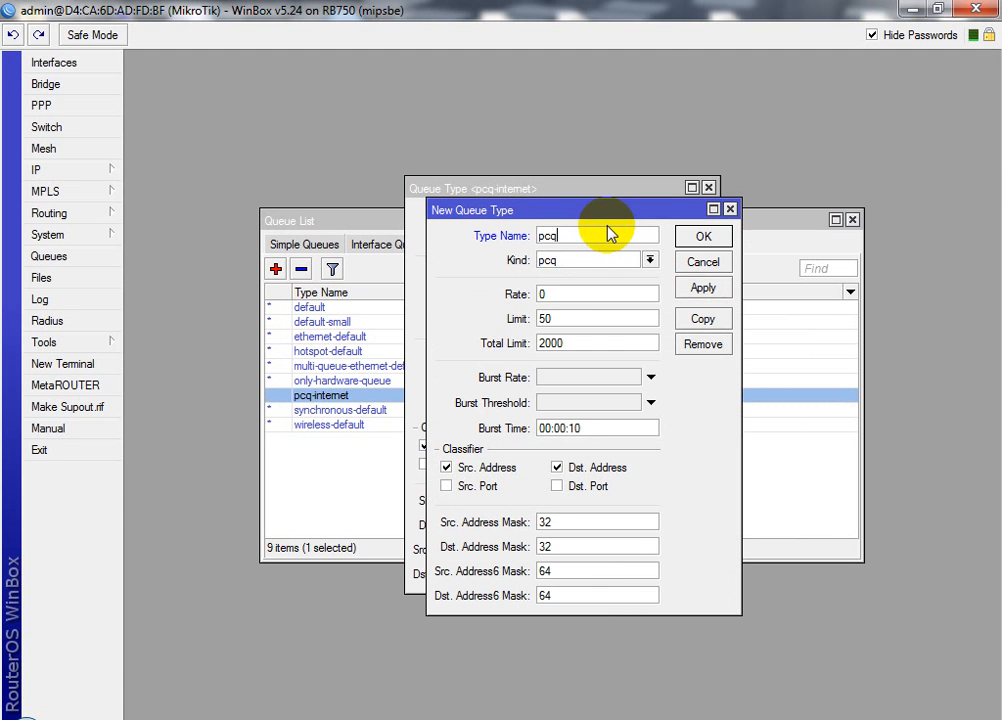
pyautogui.write('-youtube')
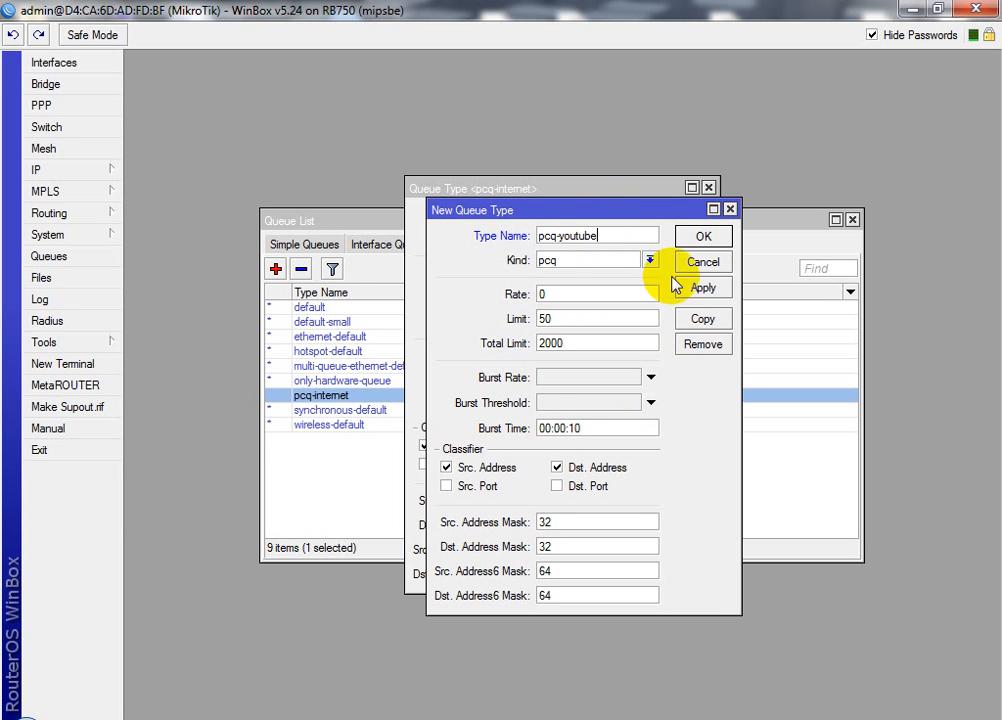
pyautogui.click(700, 290)
pyautogui.click(701, 239)
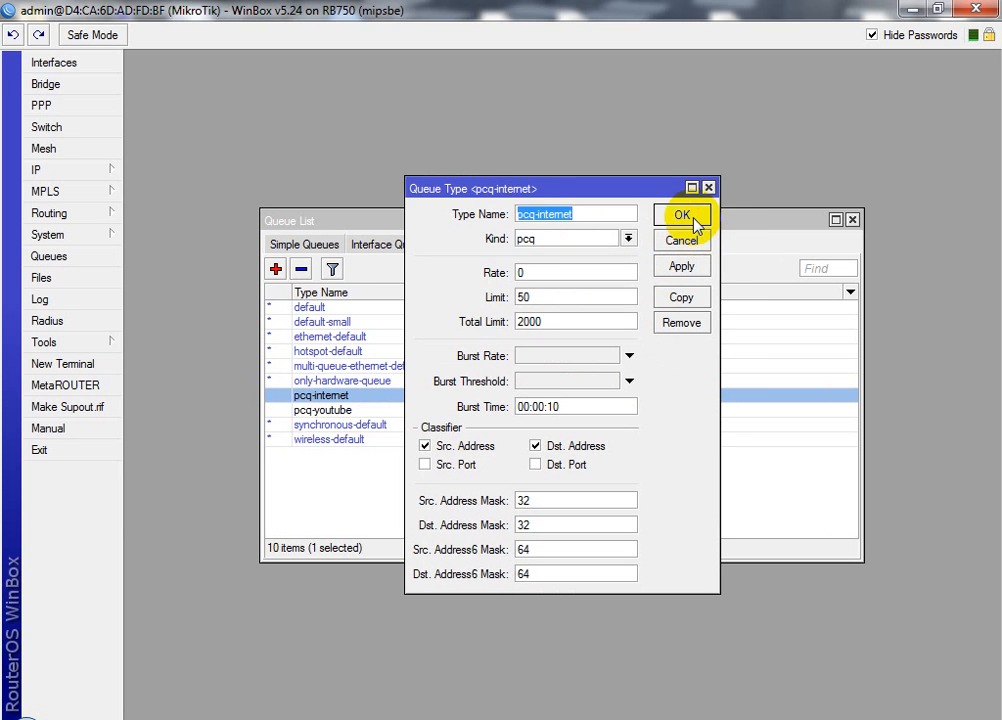
pyautogui.click(694, 220)
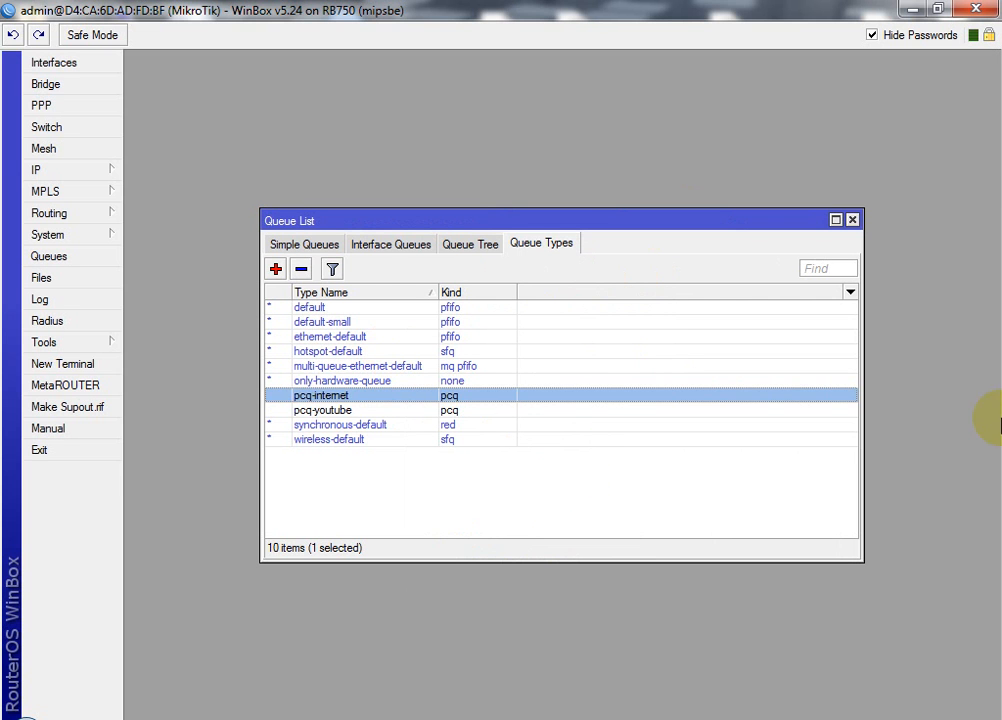
# - Start a new firewall mangle rule on the prerouting chain and enable its source address condition
pyautogui.click(116, 172)
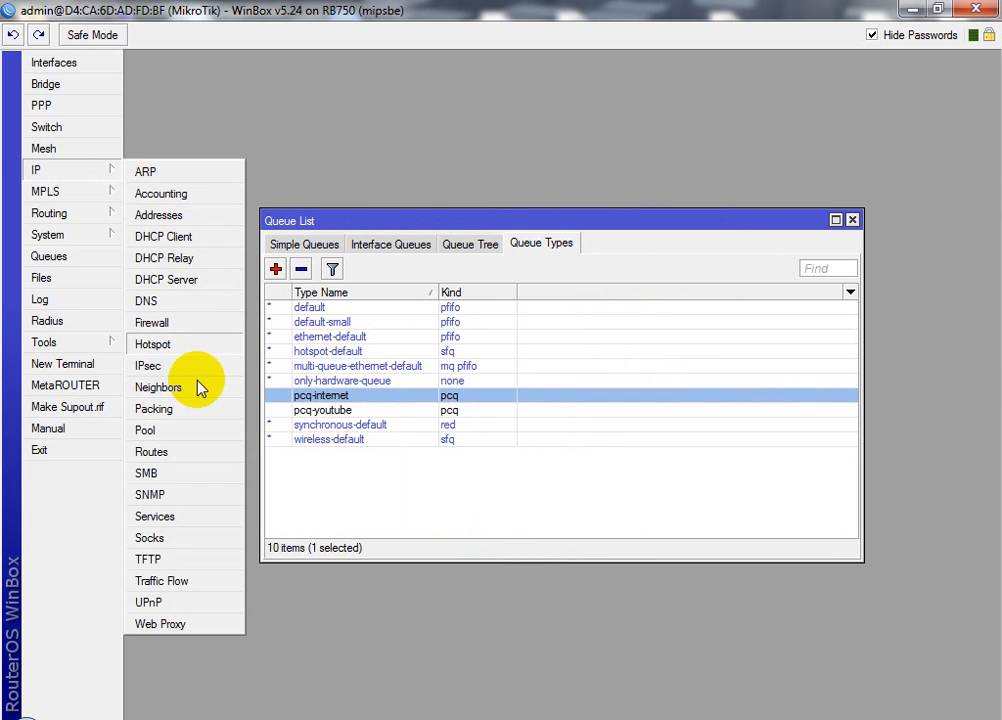
pyautogui.click(157, 328)
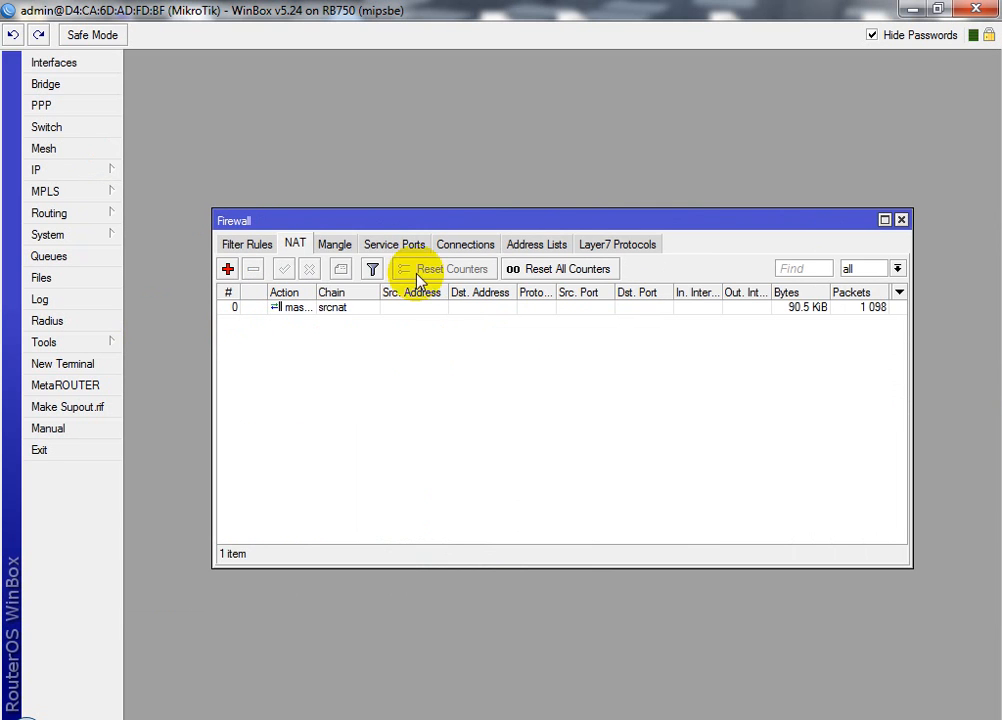
pyautogui.click(337, 246)
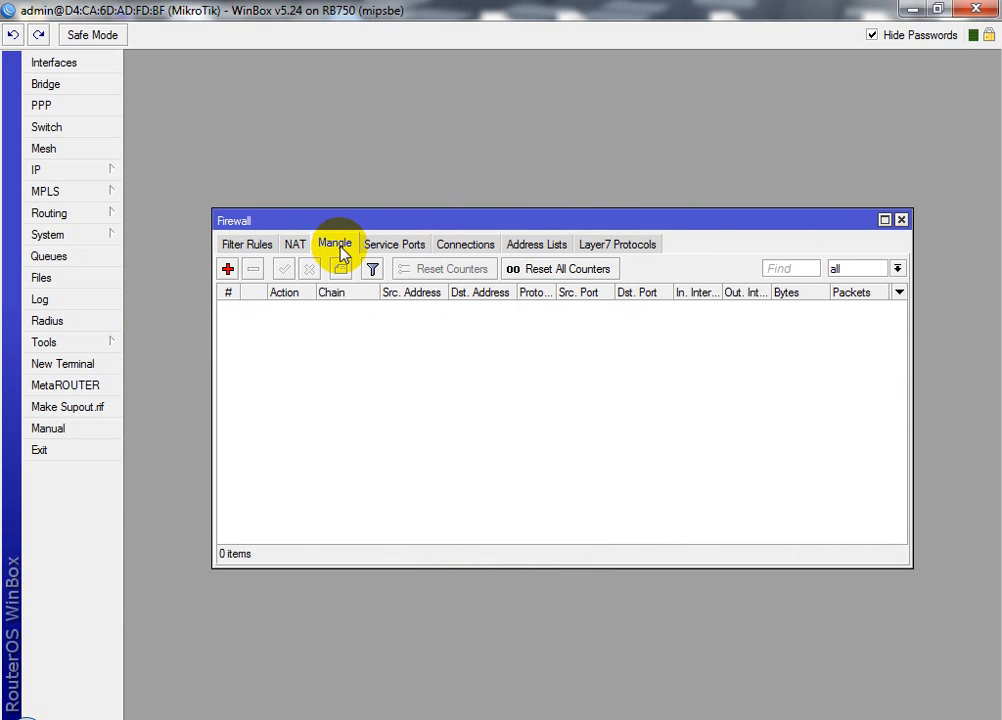
pyautogui.click(228, 269)
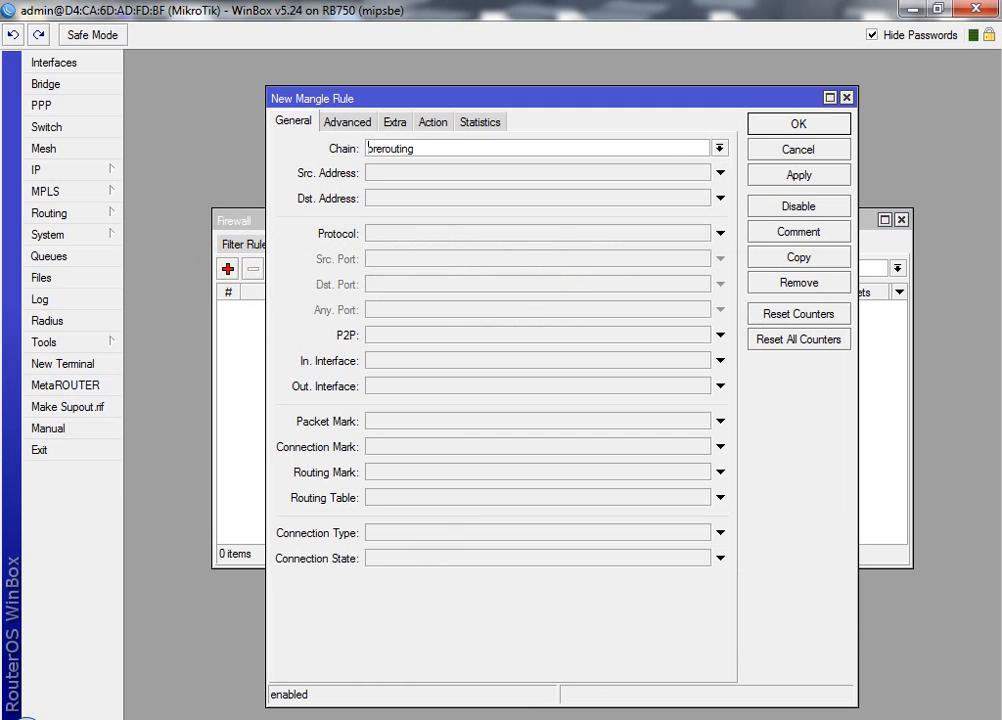
pyautogui.click(415, 176)
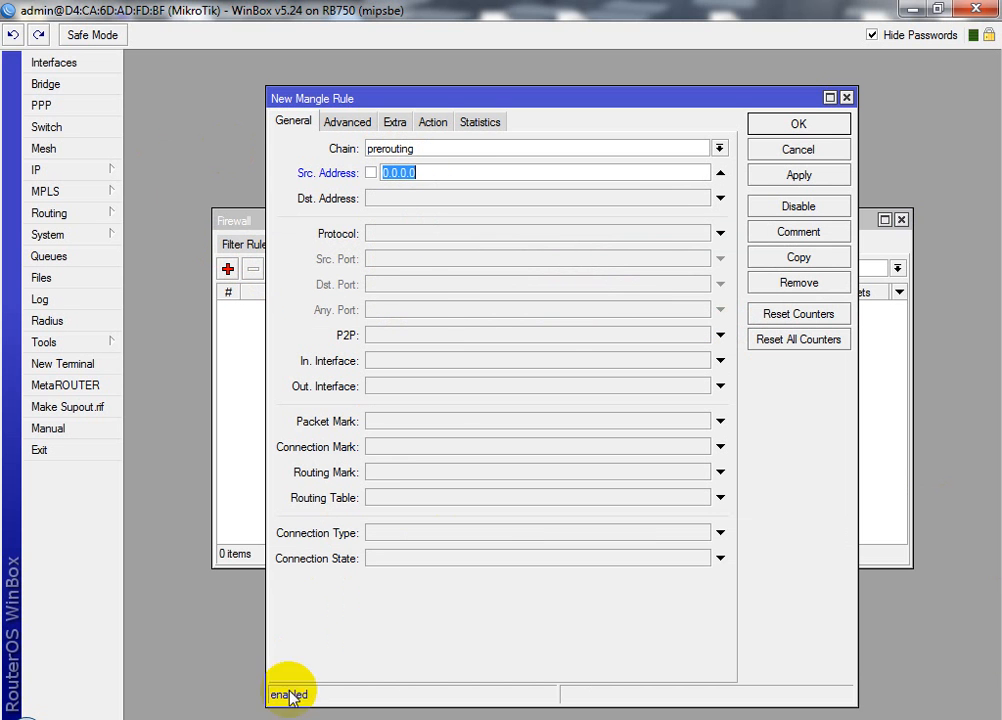
# - Switch to the web browser, open youtube.com and search for "mother"
pyautogui.click(258, 719)
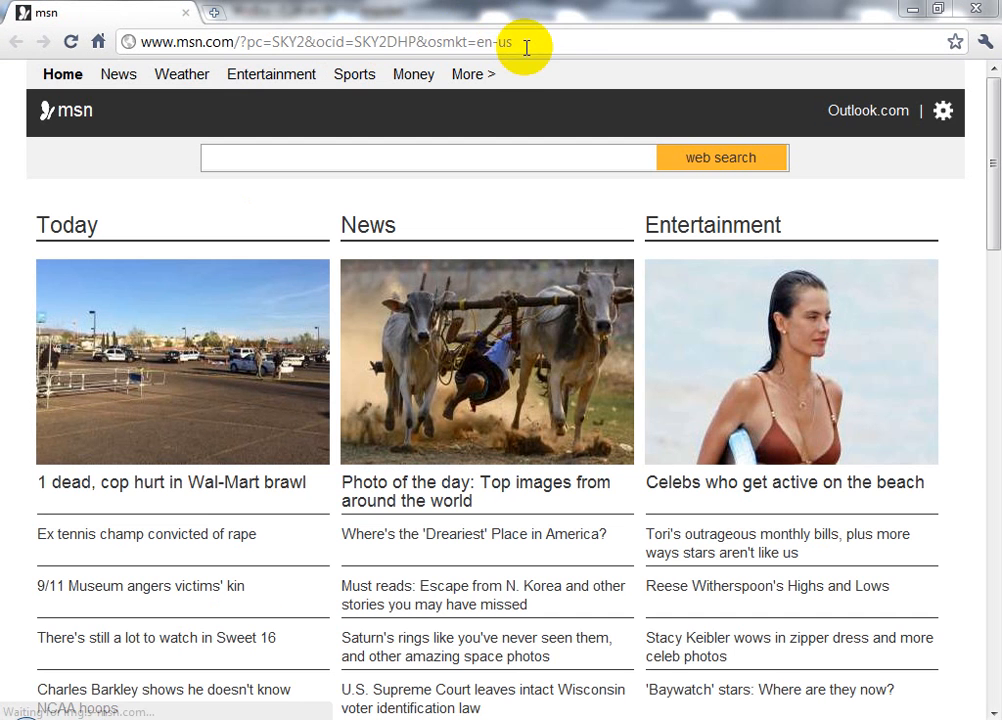
pyautogui.click(528, 41)
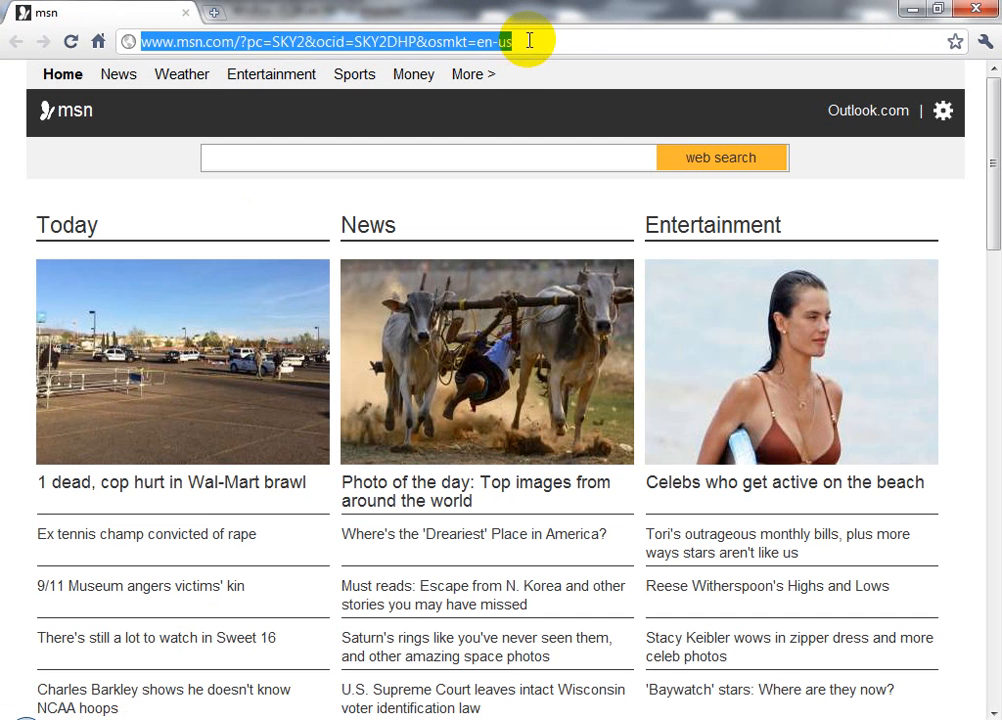
pyautogui.write('yo')
pyautogui.press('Return')
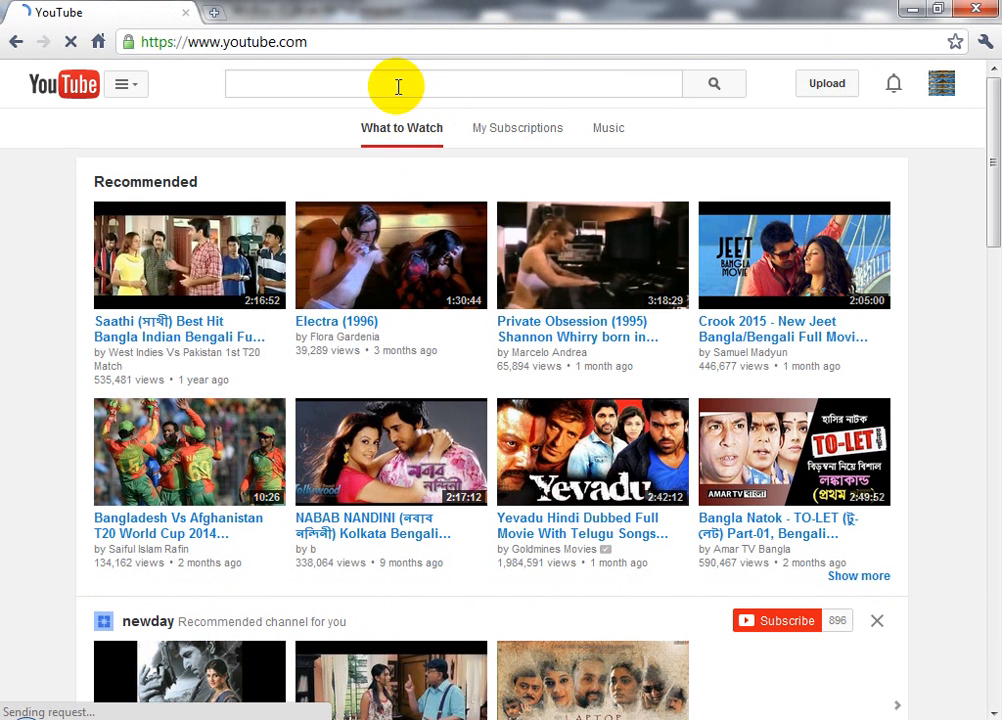
pyautogui.write('mother')
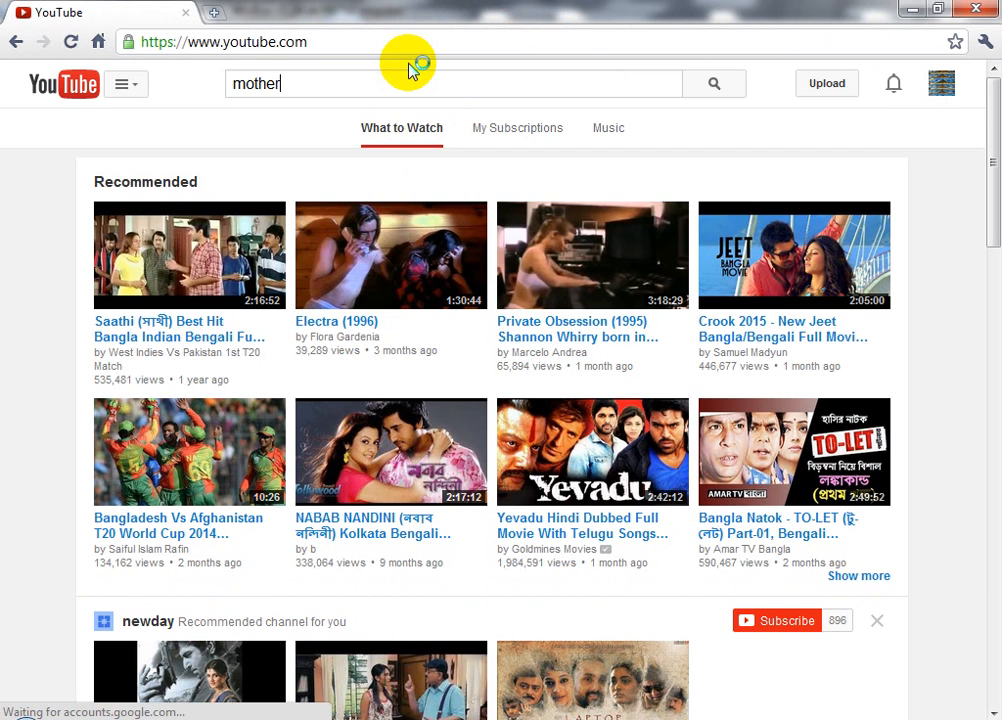
pyautogui.press('Return')
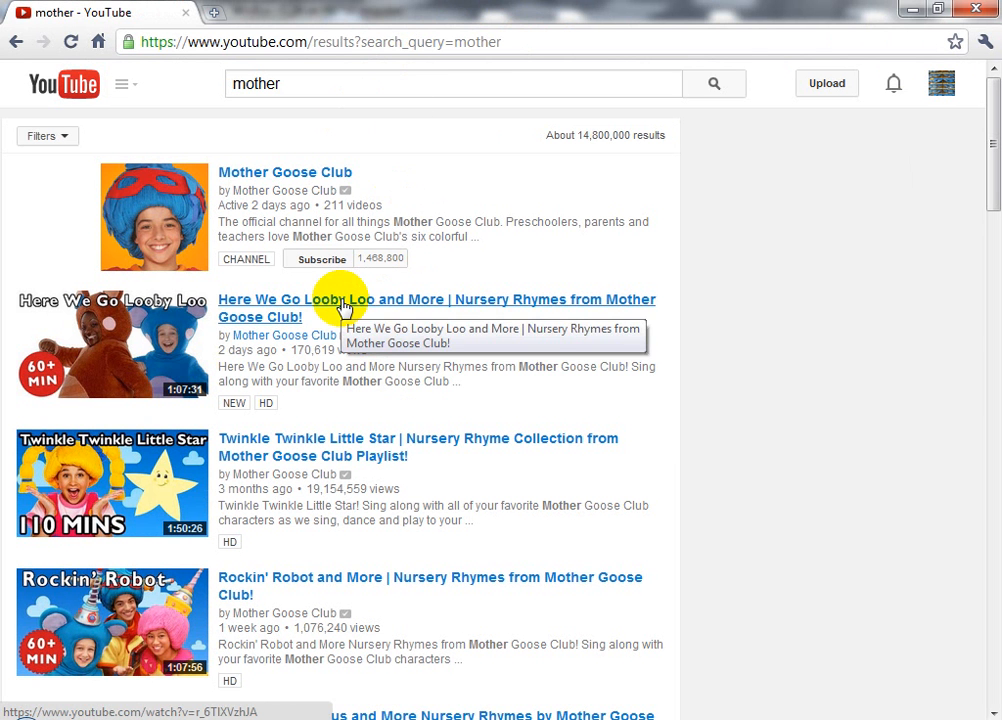
# - Open the Here We Go Looby Loo and Twinkle Twinkle Little Star videos in new tabs and mute the system sound
pyautogui.rightClick(344, 307)
pyautogui.click(368, 310)
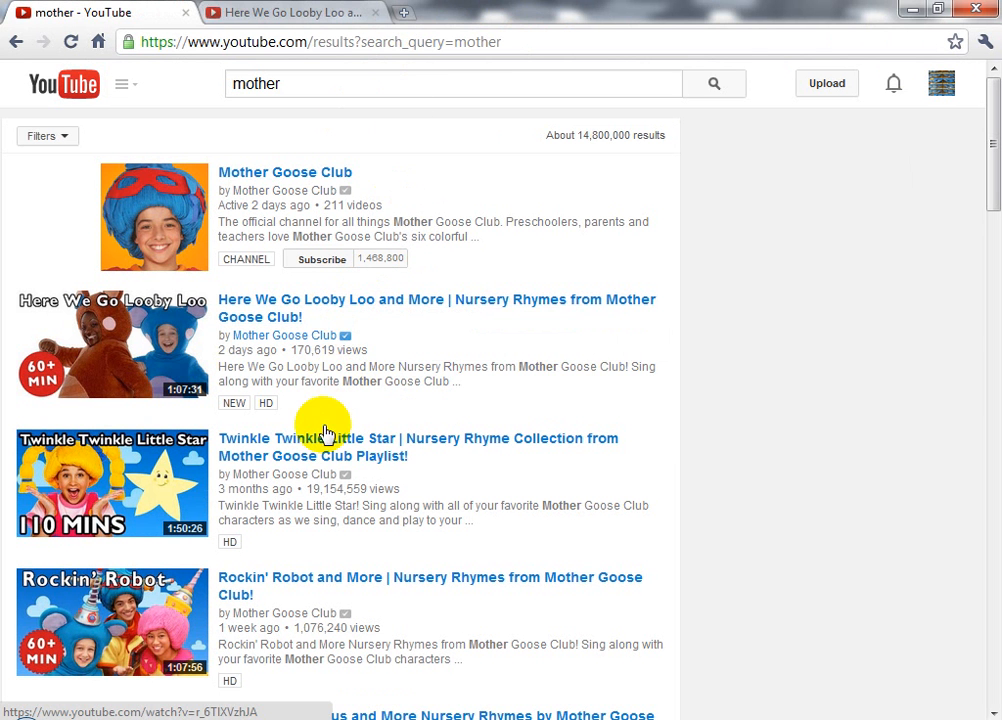
pyautogui.rightClick(325, 435)
pyautogui.click(339, 451)
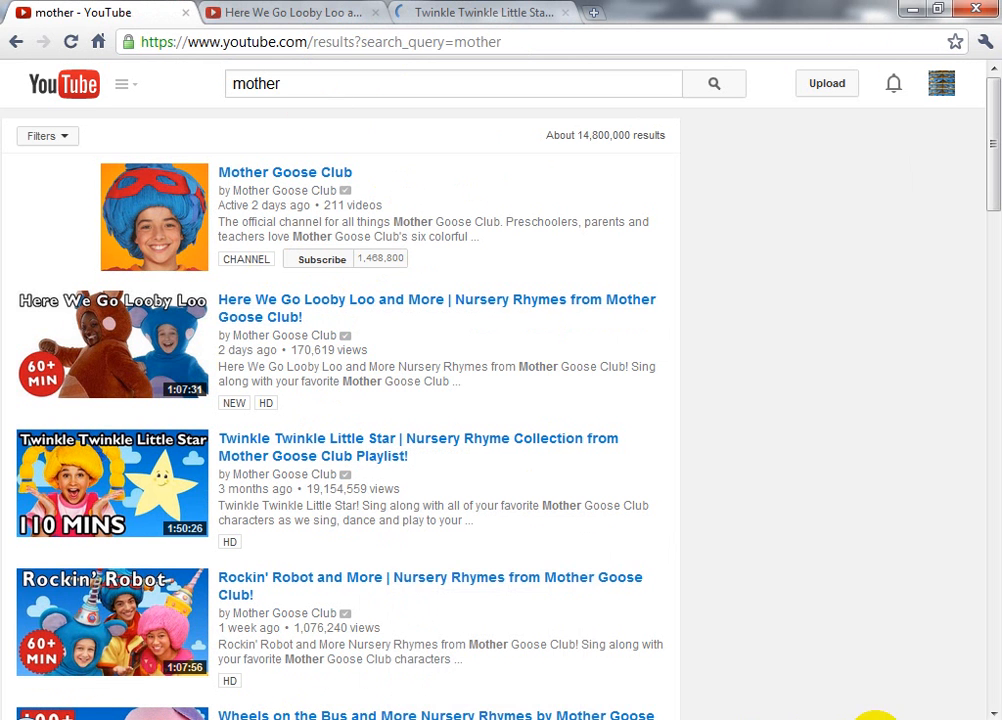
pyautogui.click(900, 717)
pyautogui.click(900, 637)
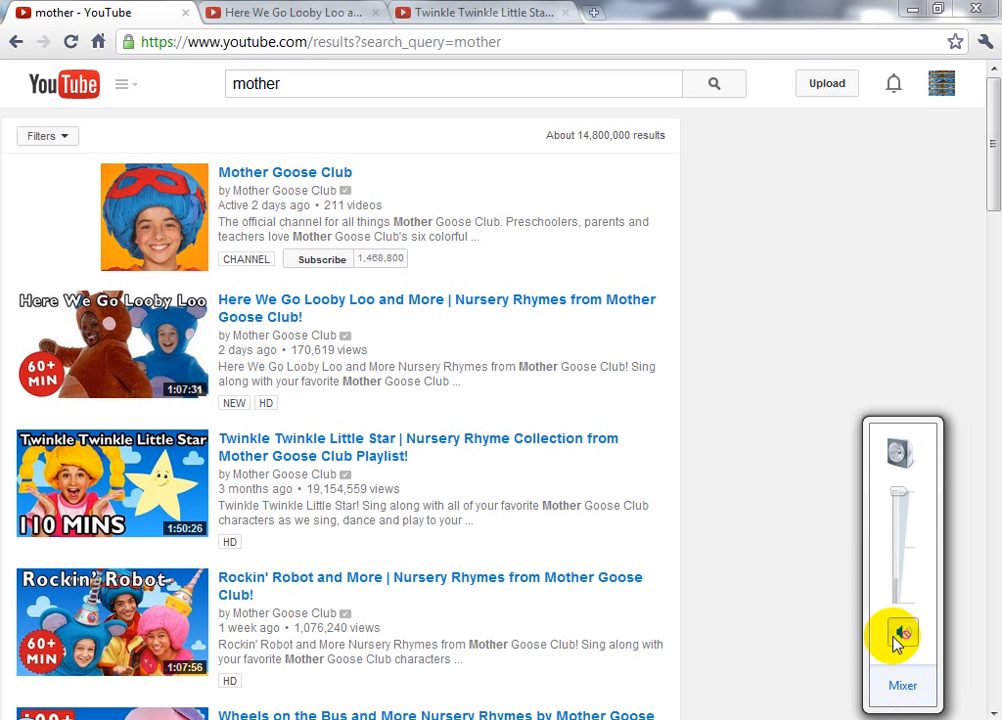
# - Switch back to WinBox and run Torch on ether1 to examine the traffic's source addresses, then stop the capture
pyautogui.click(678, 718)
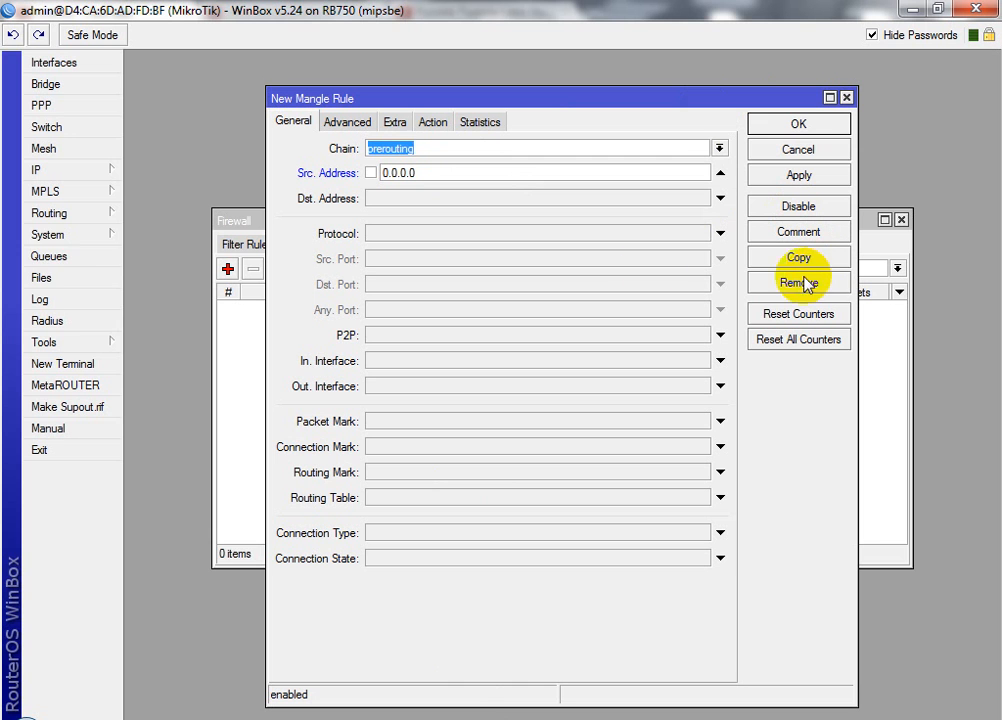
pyautogui.click(76, 345)
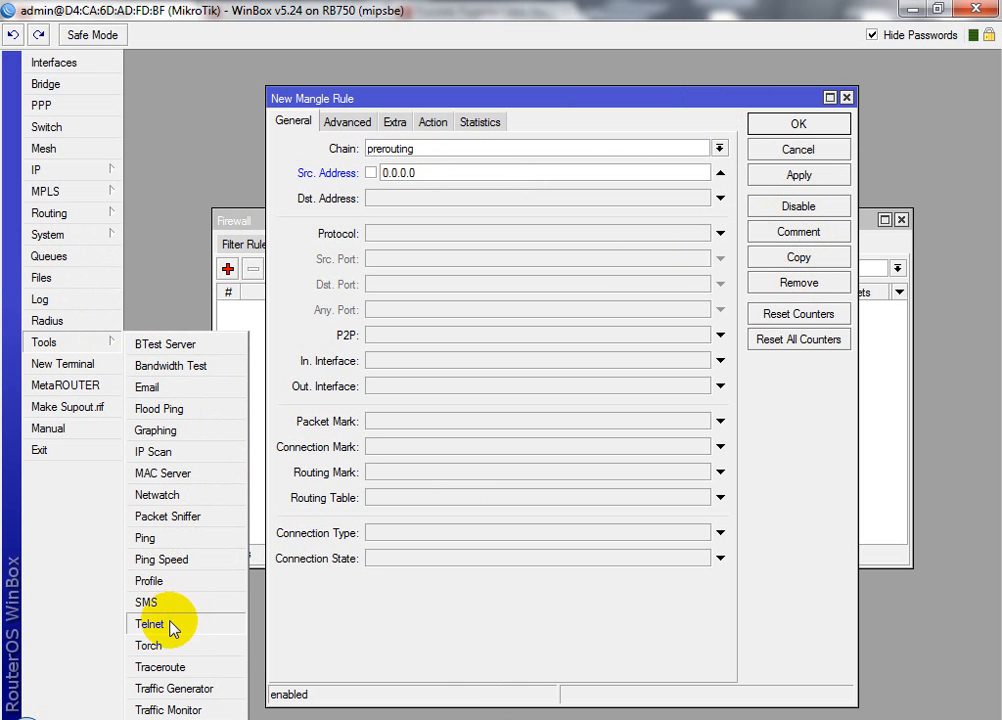
pyautogui.click(166, 646)
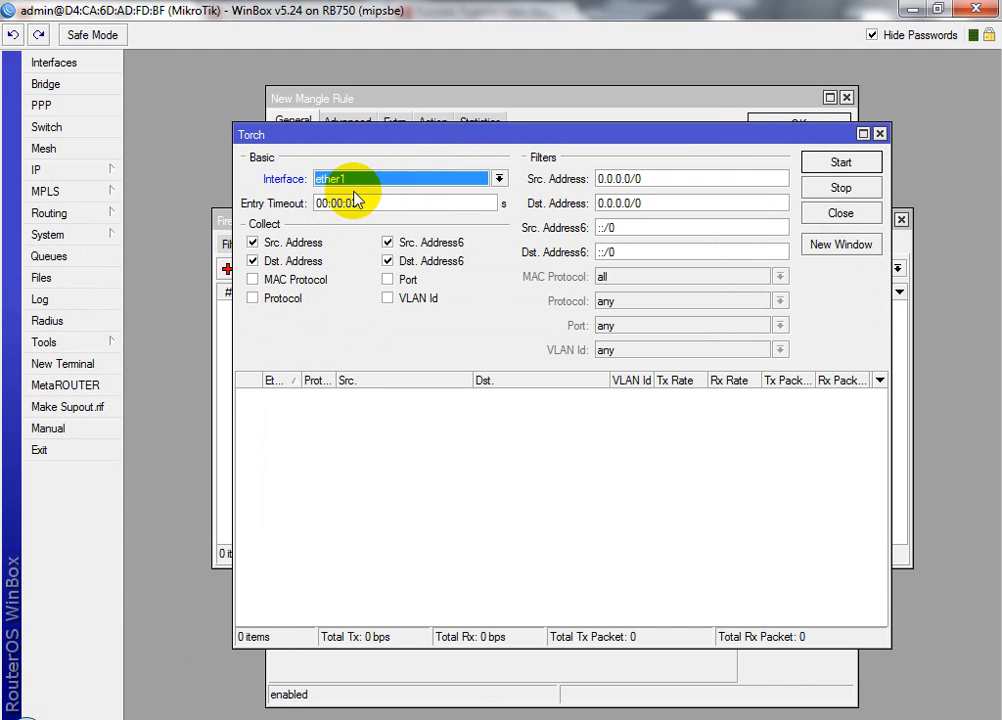
pyautogui.click(396, 187)
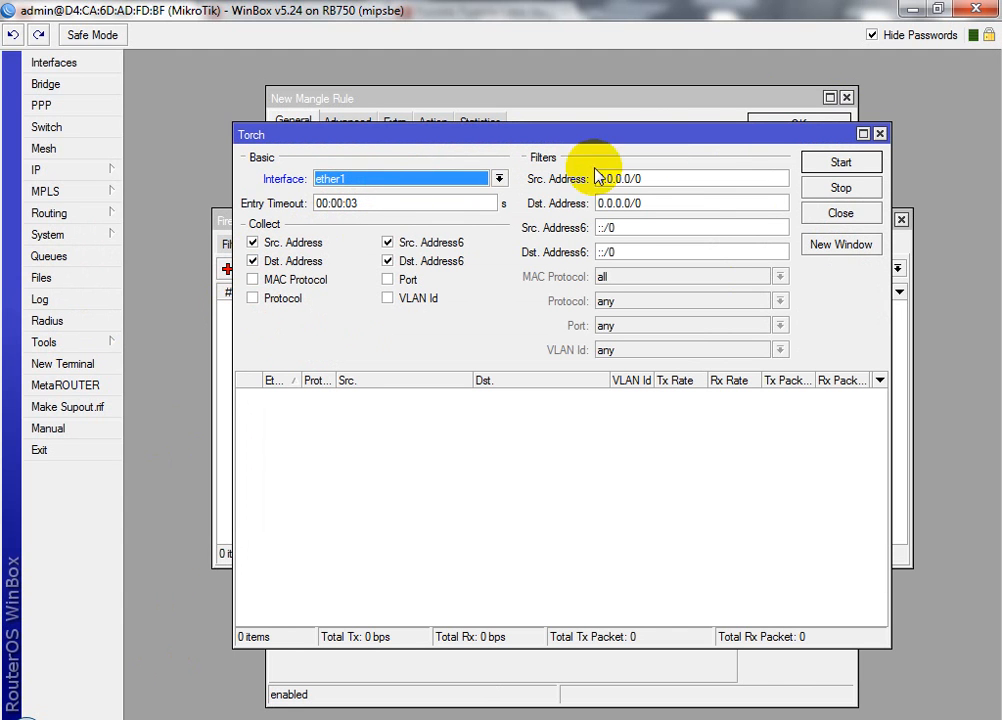
pyautogui.click(831, 164)
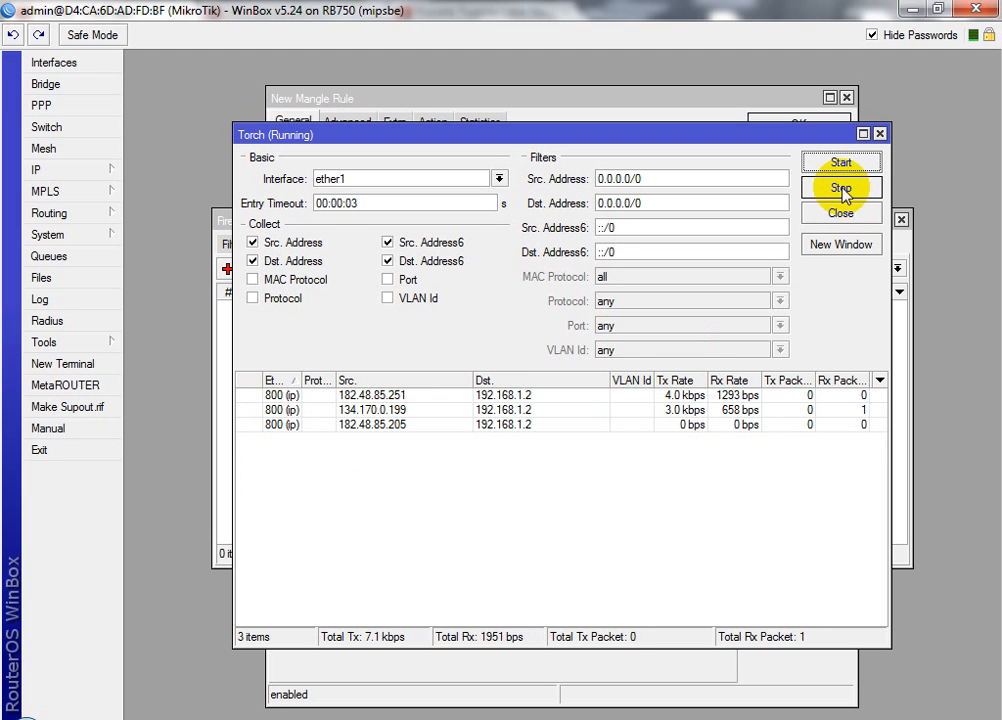
pyautogui.click(842, 189)
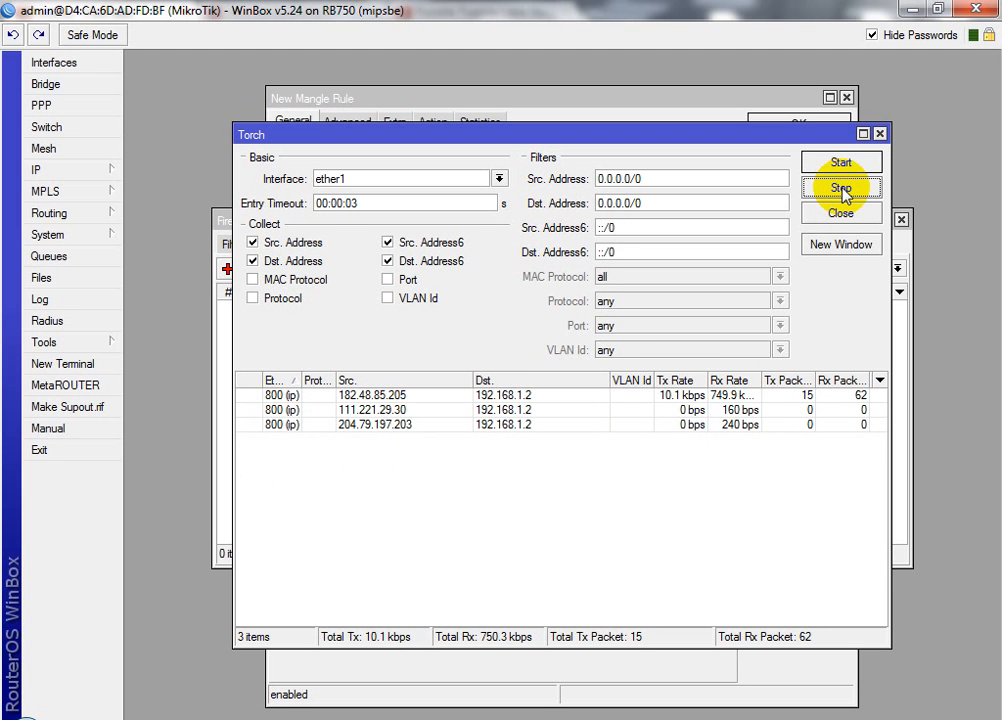
# - Rerun the Torch capture on ether1, stop it, and copy the source address 182.48.85.205 from the entry with the highest receive rate
pyautogui.click(840, 163)
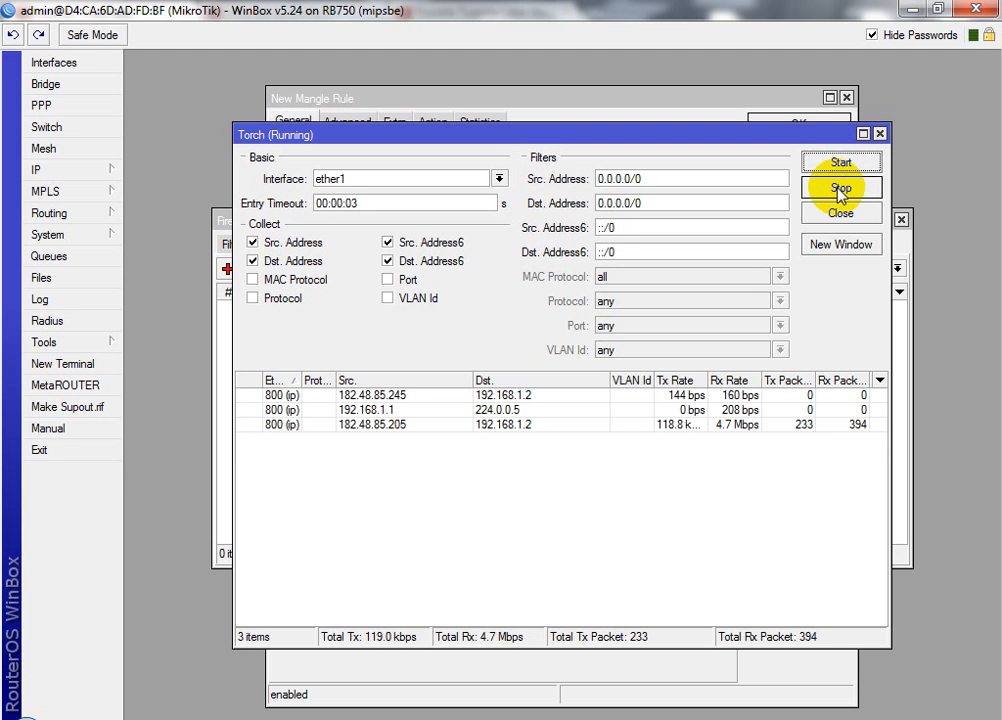
pyautogui.click(840, 192)
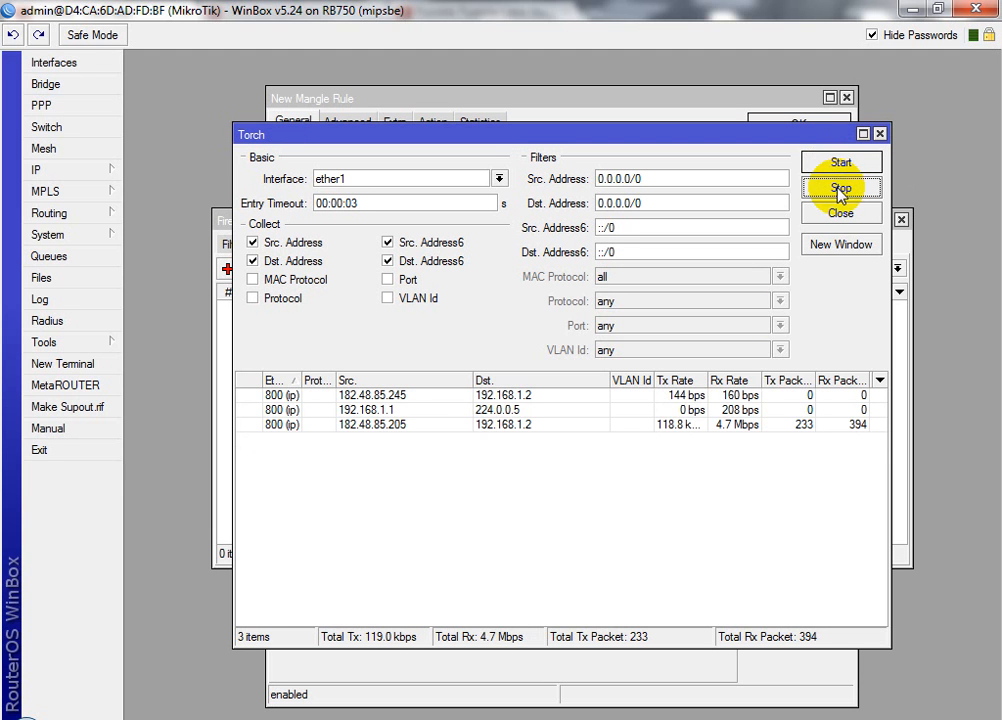
pyautogui.click(750, 428)
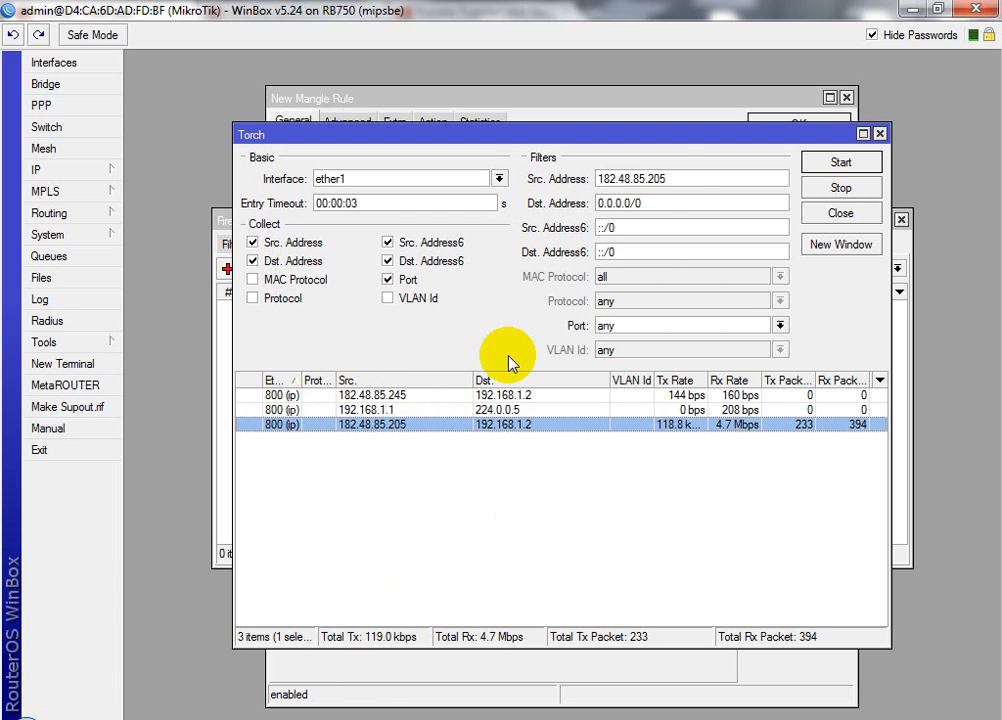
pyautogui.moveTo(670, 179); pyautogui.dragTo(598, 179)
pyautogui.rightClick(664, 184)
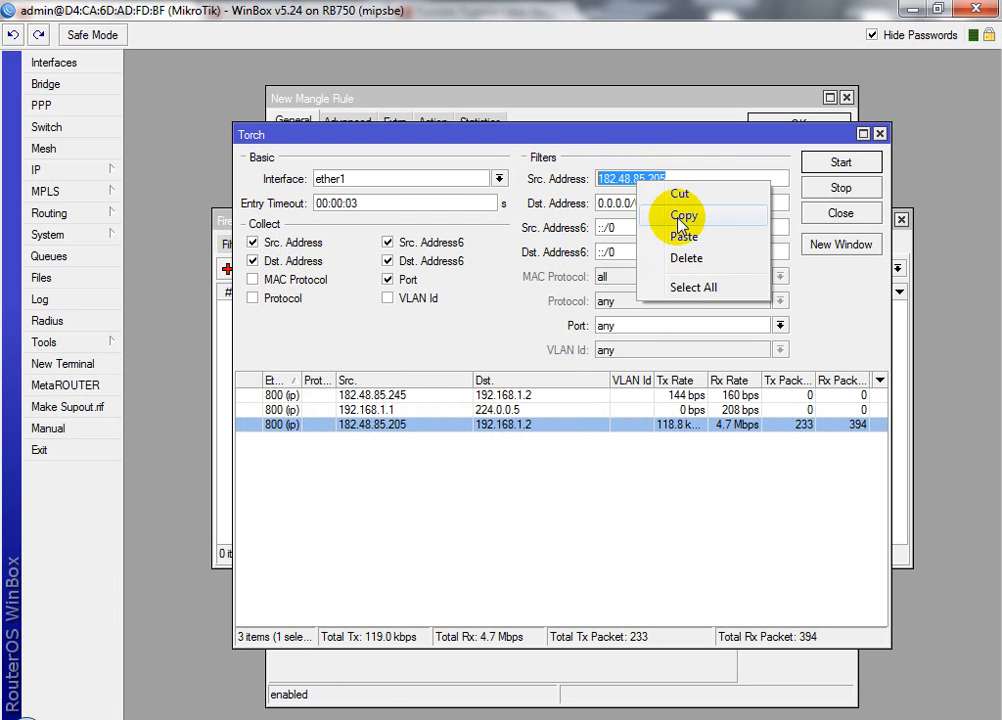
pyautogui.click(681, 218)
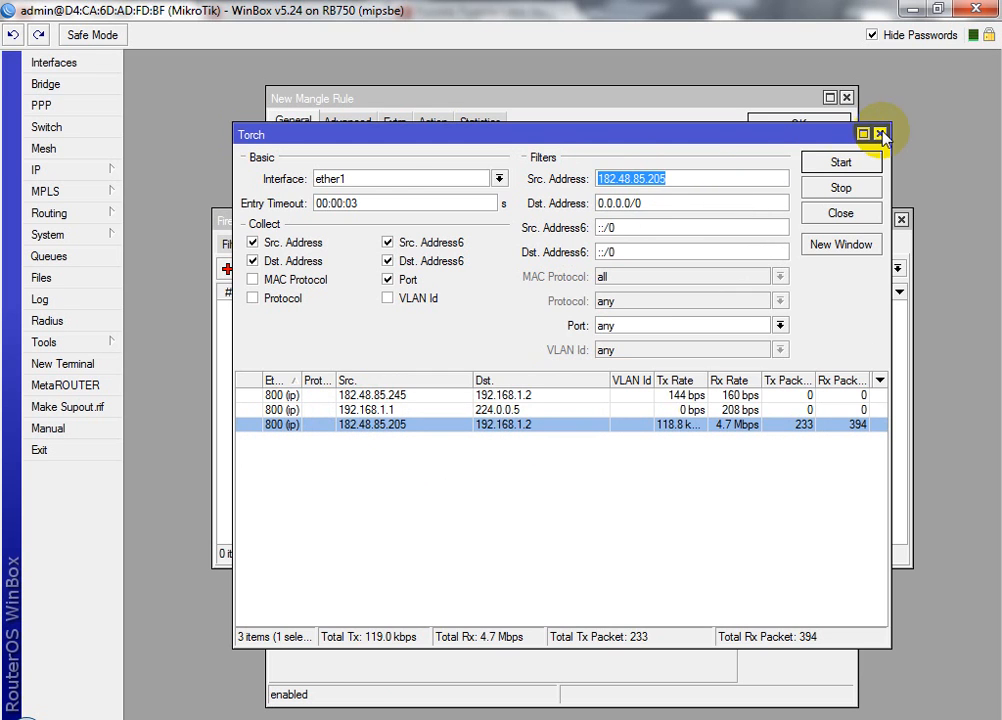
pyautogui.click(881, 135)
# - Set the new mangle rule's source address to 182.48.85.0/24 based on the copied address
pyautogui.moveTo(433, 173); pyautogui.dragTo(381, 165)
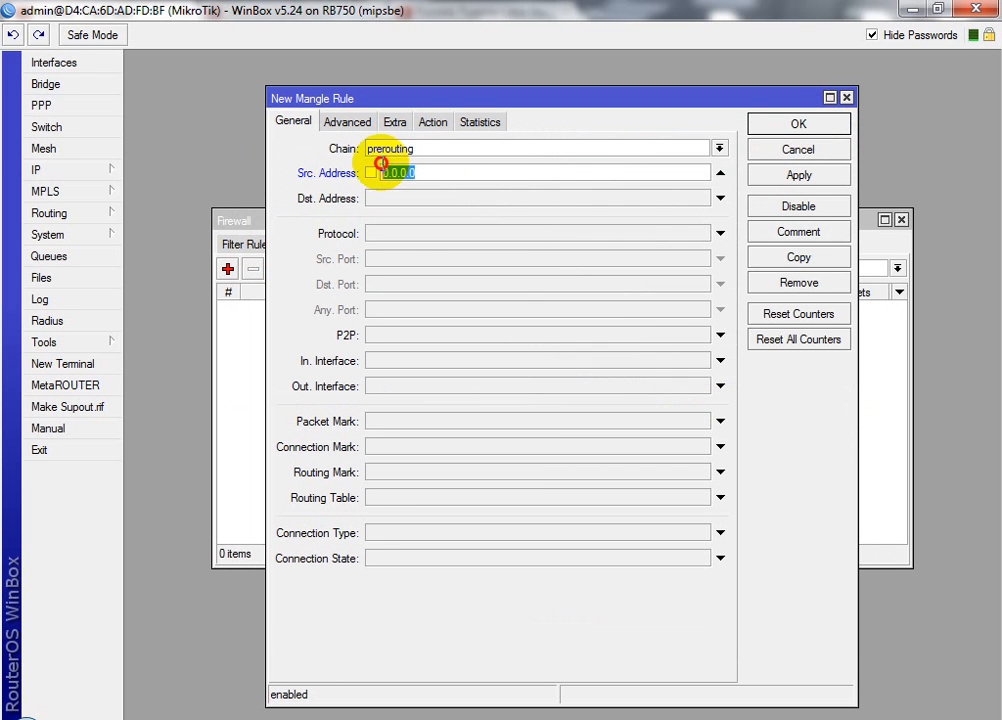
pyautogui.rightClick(394, 172)
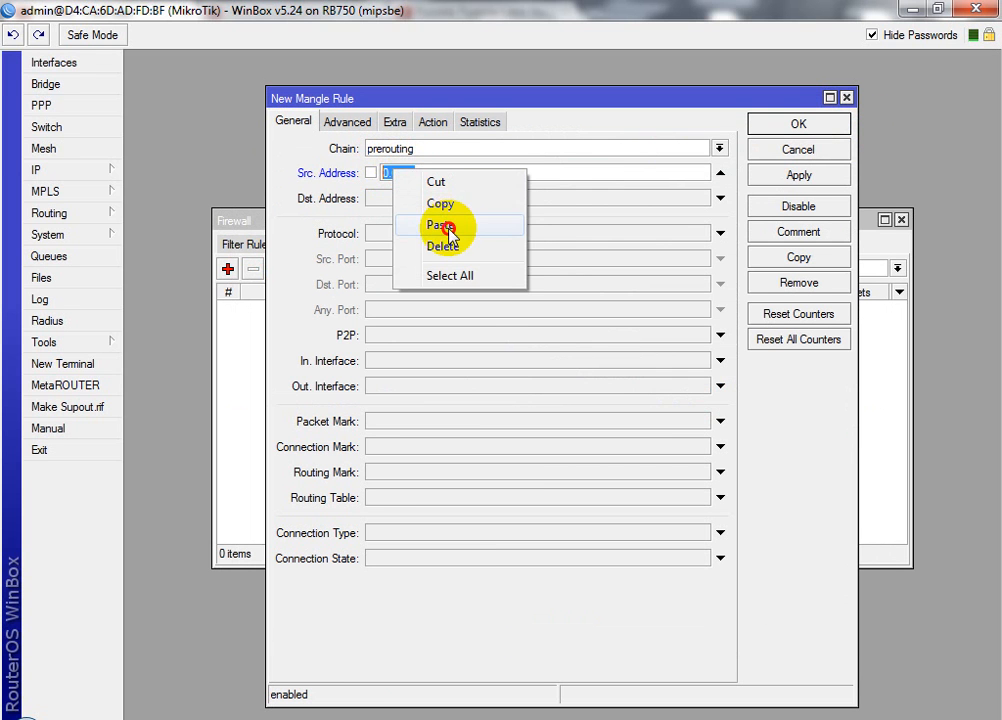
pyautogui.click(447, 236)
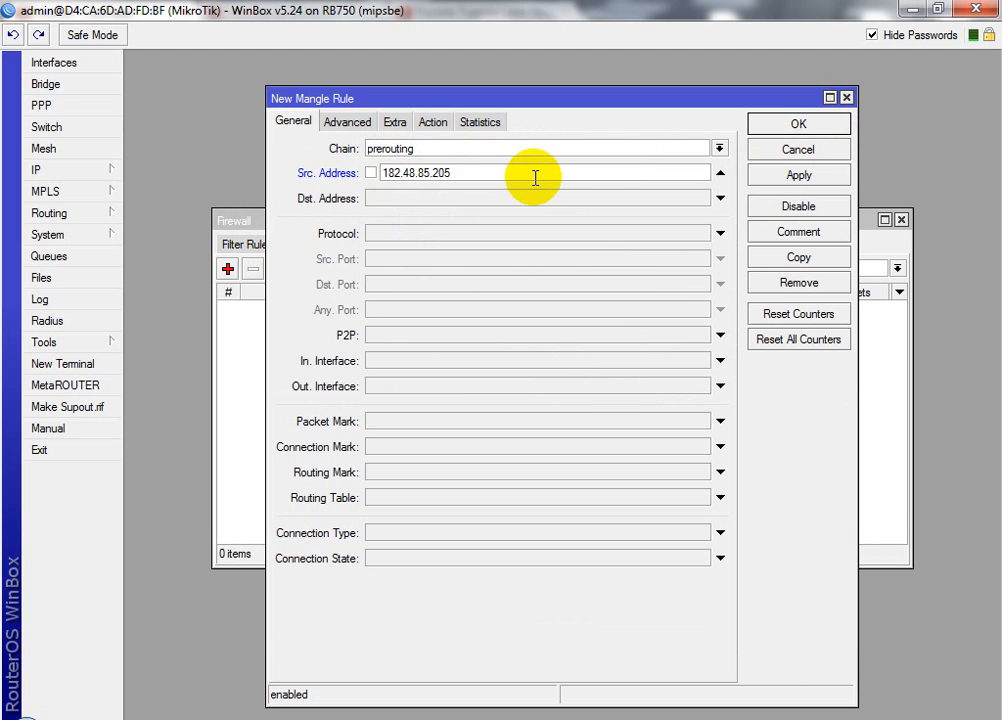
pyautogui.press('BackSpace')
pyautogui.press('BackSpace')
pyautogui.press('BackSpace')
pyautogui.write('0/24')
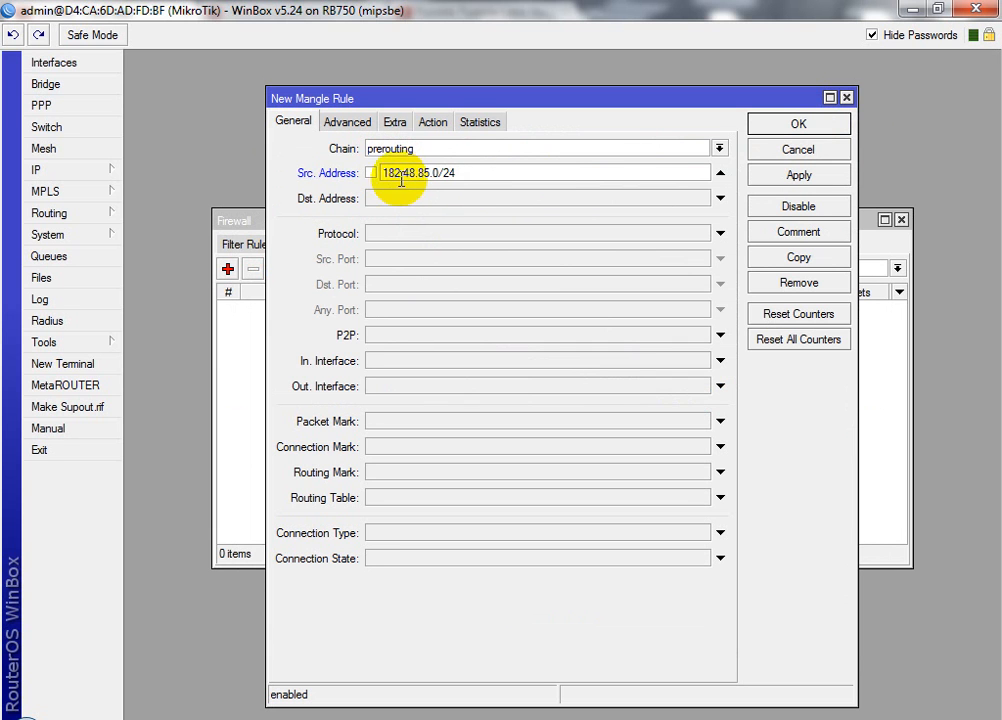
# - Set the mangle rule's action to mark packet with youtube as the new packet mark
pyautogui.click(433, 122)
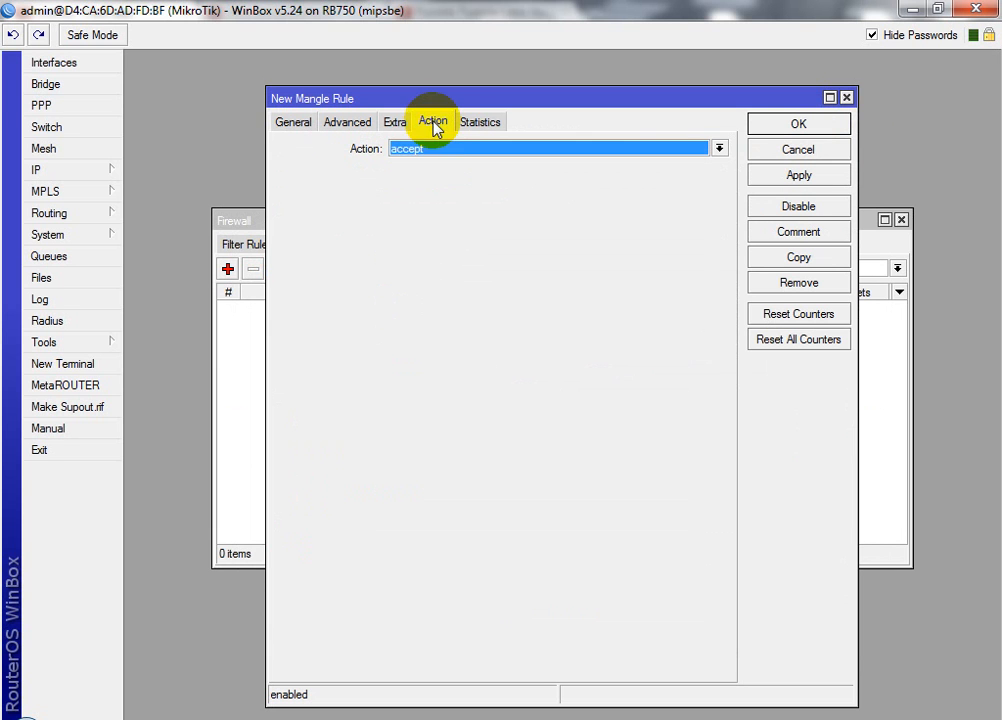
pyautogui.click(462, 150)
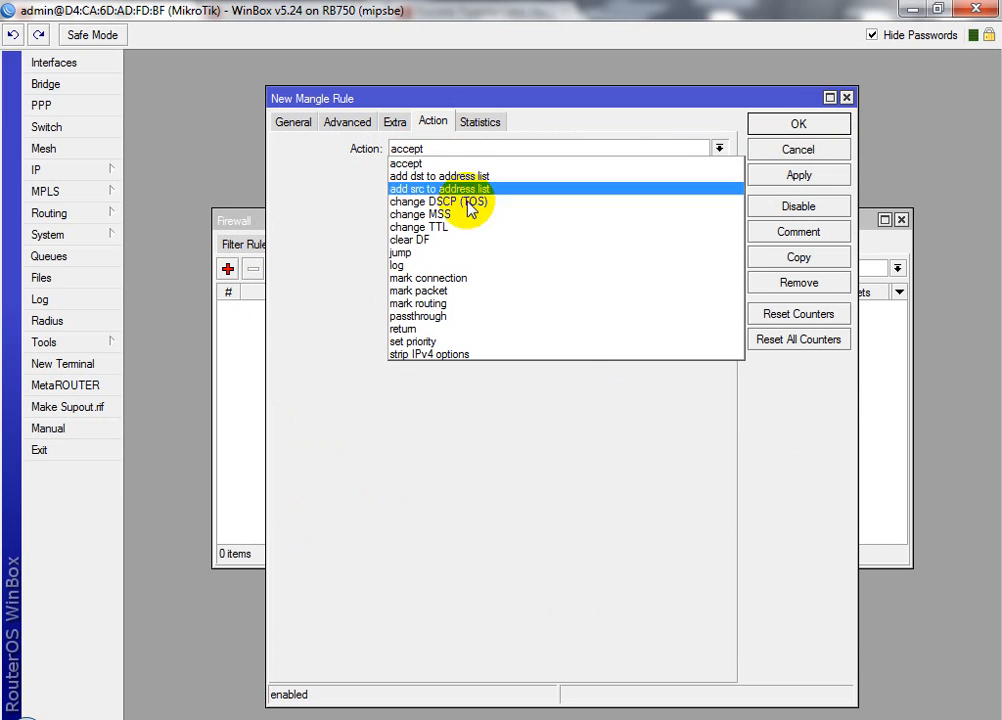
pyautogui.click(484, 292)
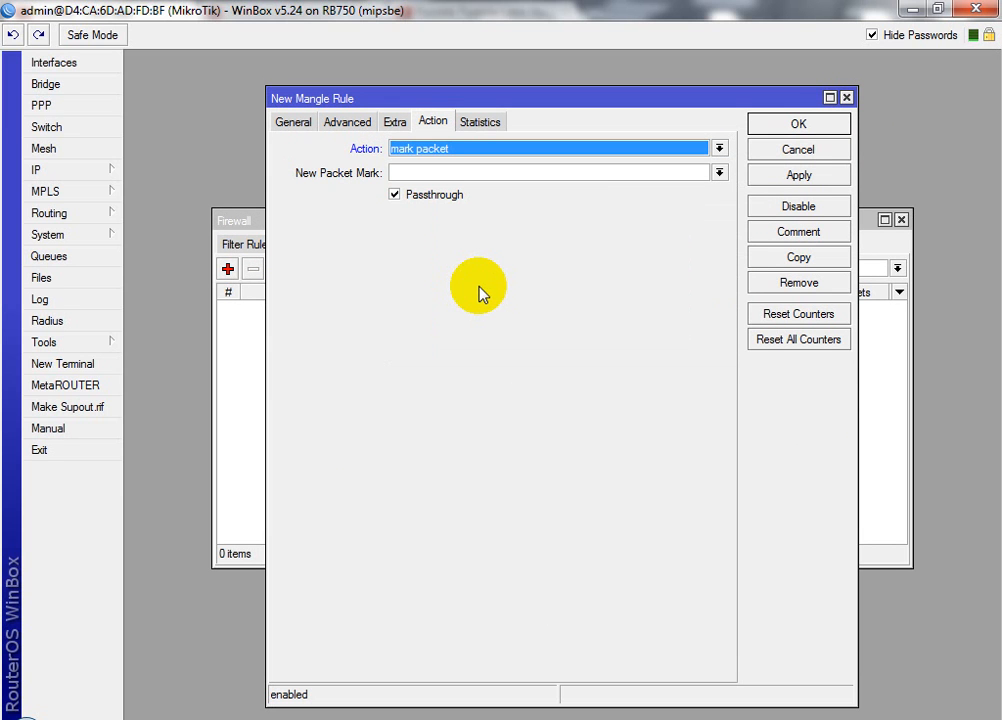
pyautogui.click(462, 174)
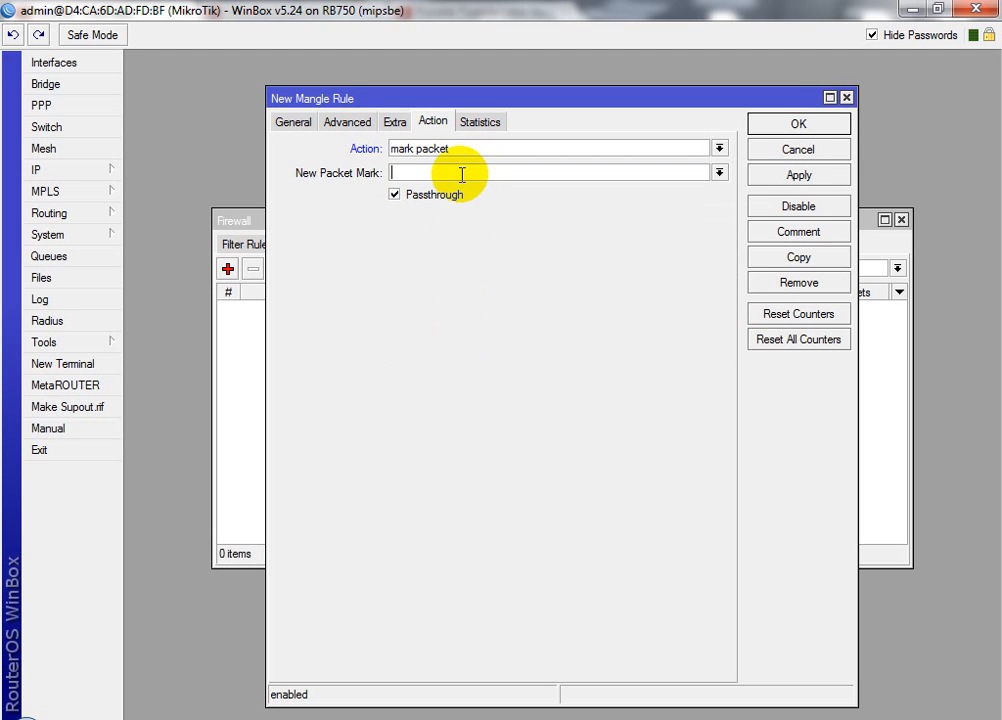
pyautogui.write('youtube')
# - Review the youtube rule's source address and packet mark, then apply and save the rule
pyautogui.click(293, 124)
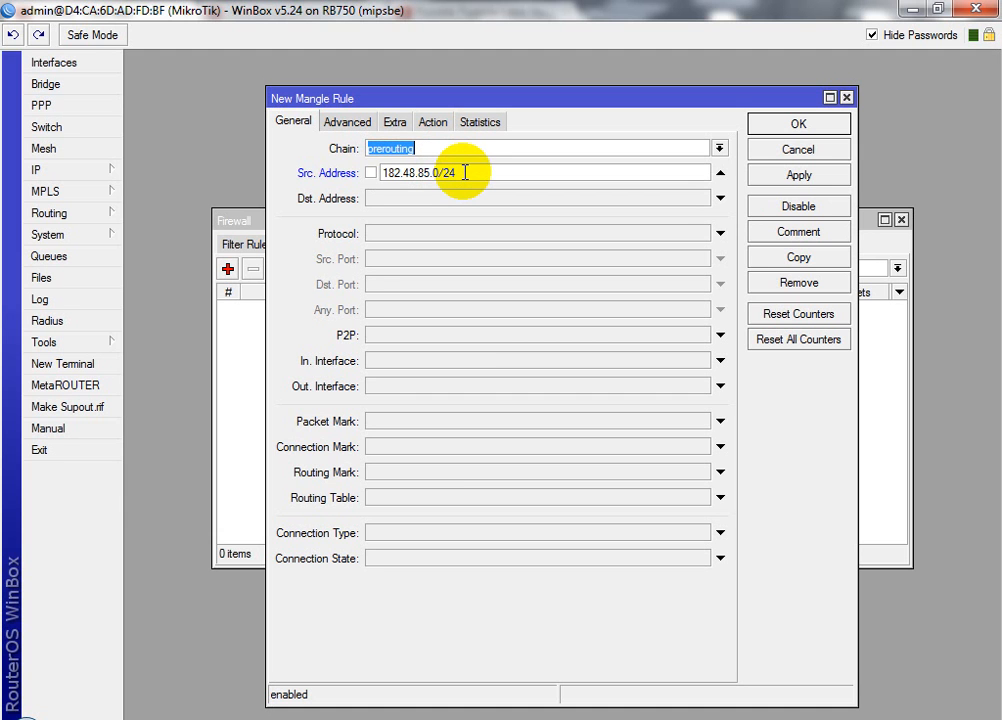
pyautogui.moveTo(465, 171); pyautogui.dragTo(384, 171)
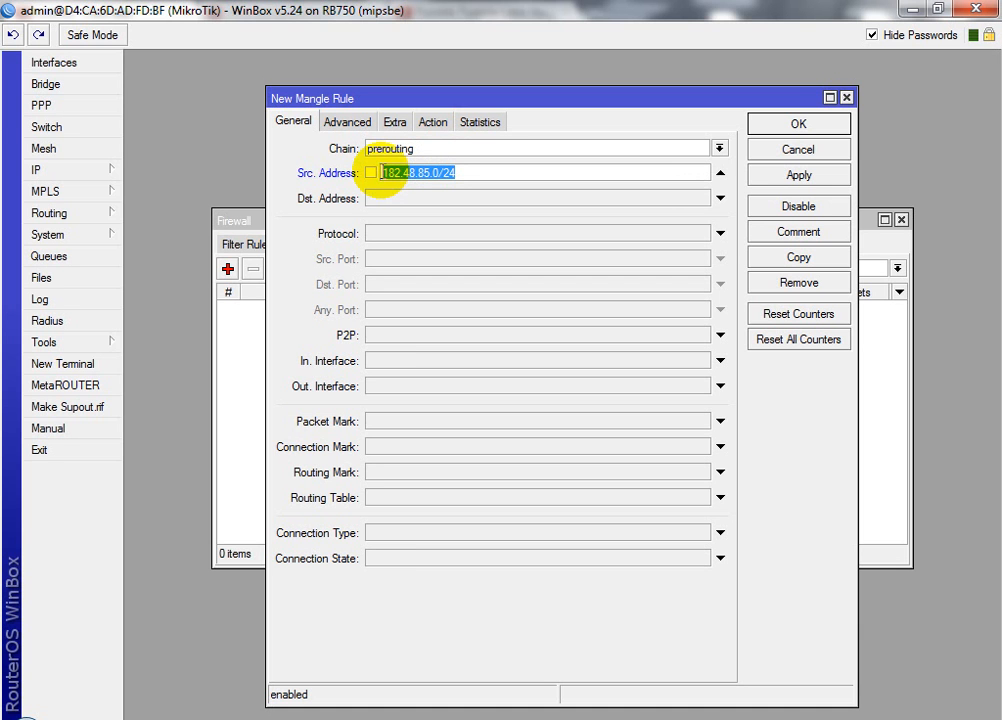
pyautogui.click(440, 124)
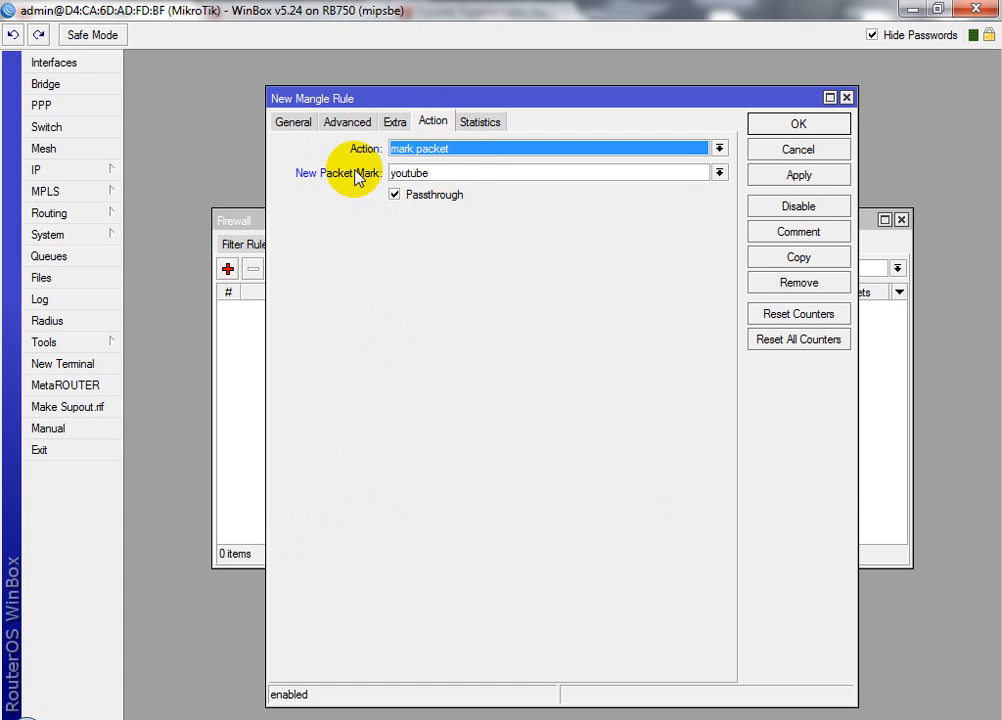
pyautogui.click(794, 176)
pyautogui.click(790, 125)
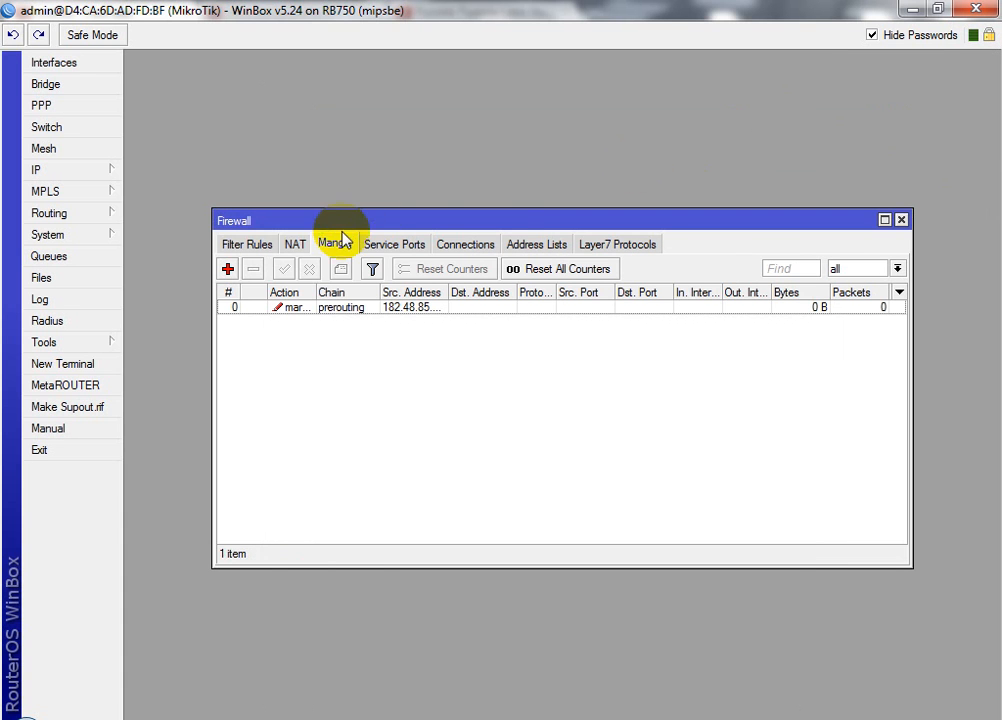
# - Duplicate the youtube mangle rule and negate the source address match in the copy
pyautogui.doubleClick(285, 310)
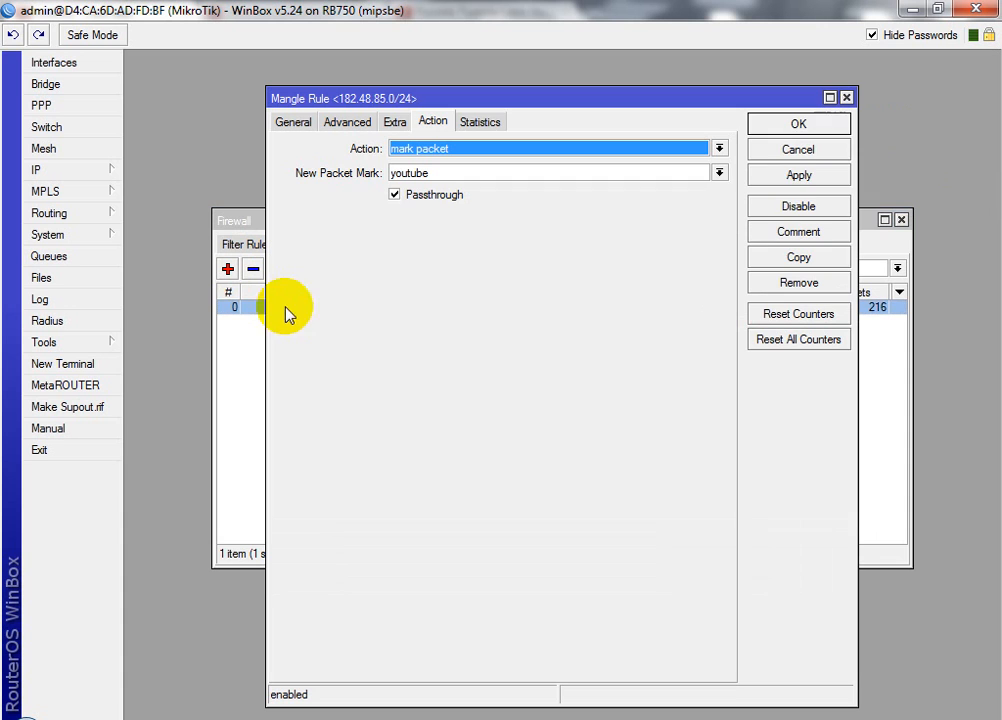
pyautogui.click(800, 258)
pyautogui.click(320, 88)
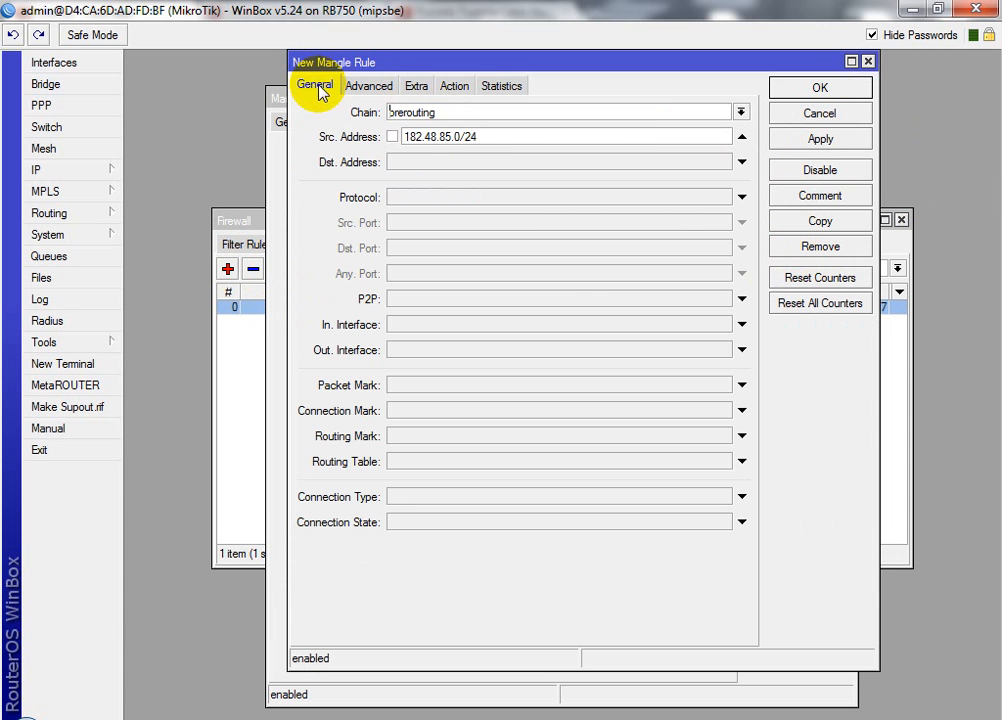
pyautogui.click(391, 137)
# - Set the copied rule's new packet mark to internet, review its source address condition and save it
pyautogui.click(454, 86)
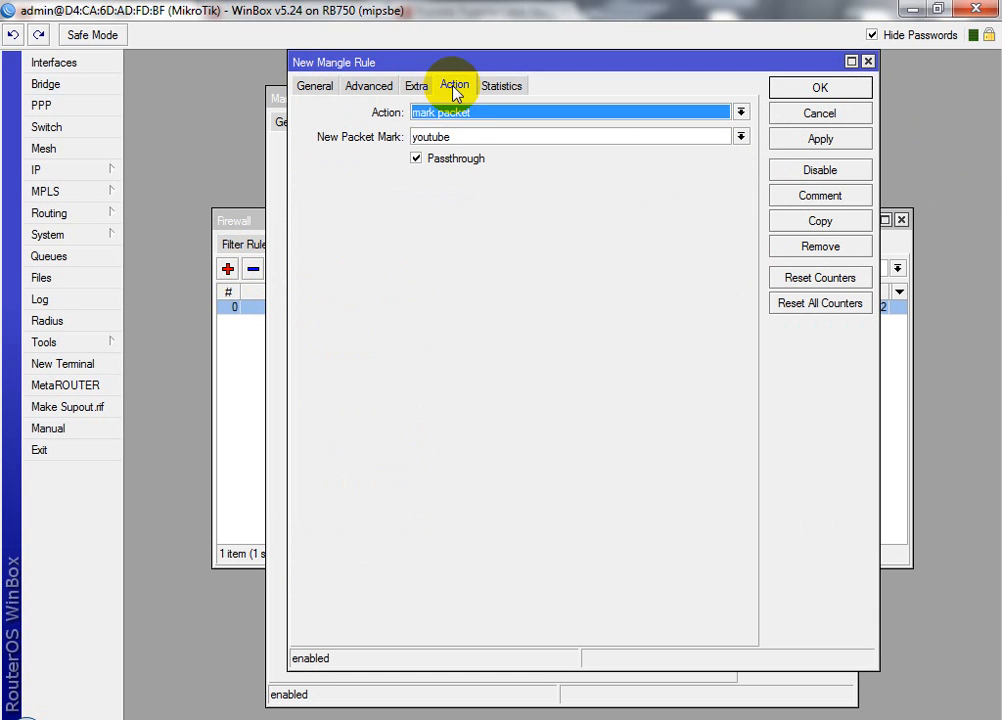
pyautogui.click(472, 136)
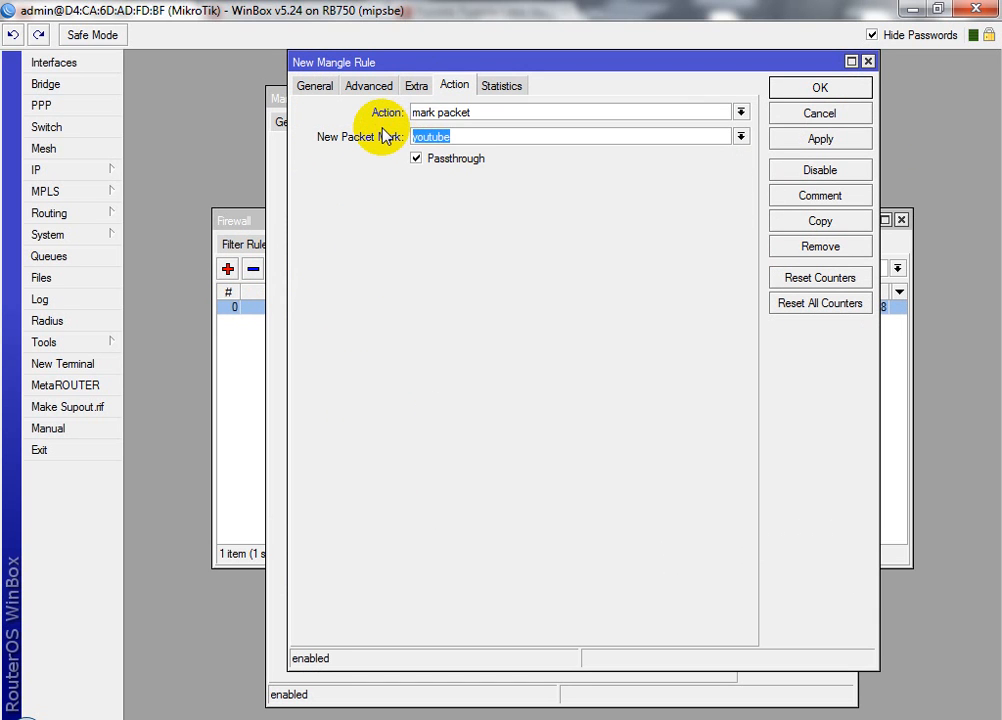
pyautogui.write('internet')
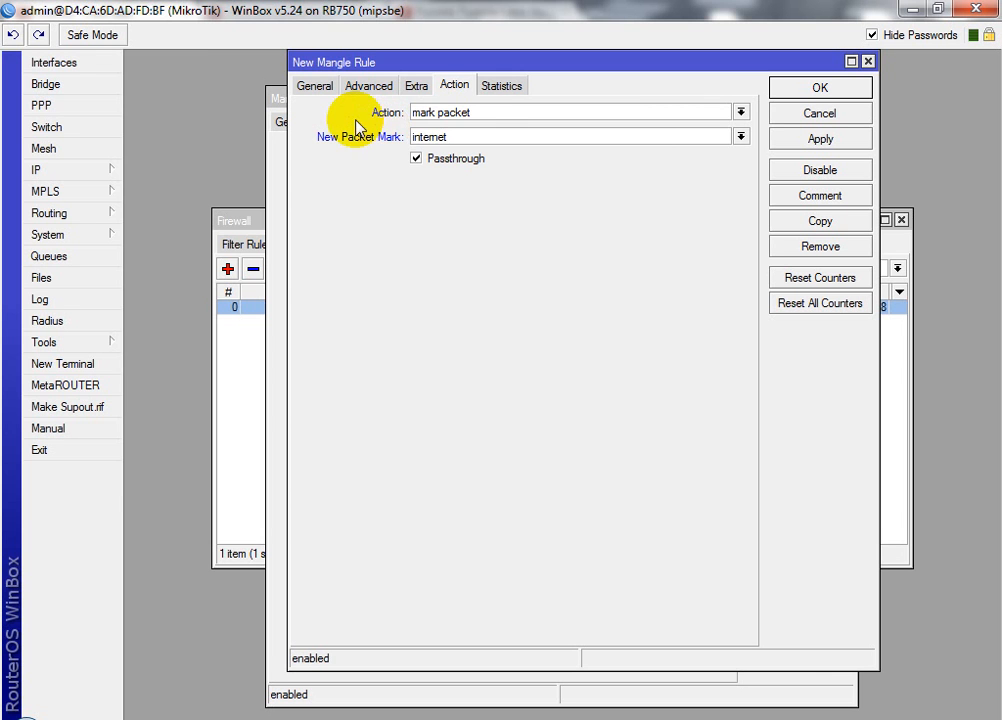
pyautogui.click(314, 86)
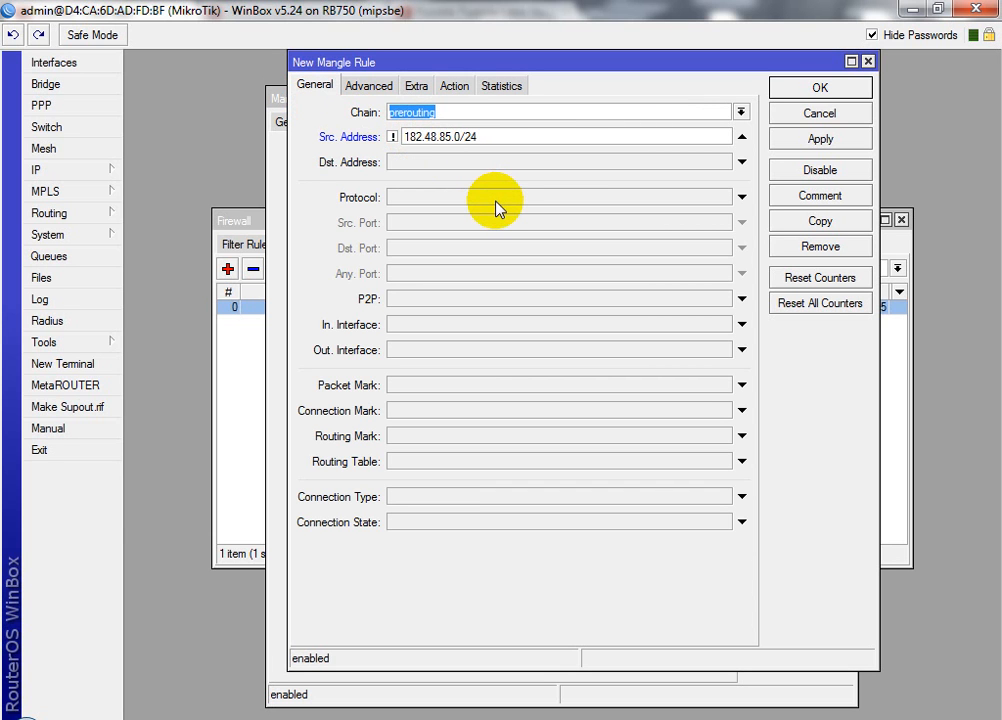
pyautogui.click(454, 87)
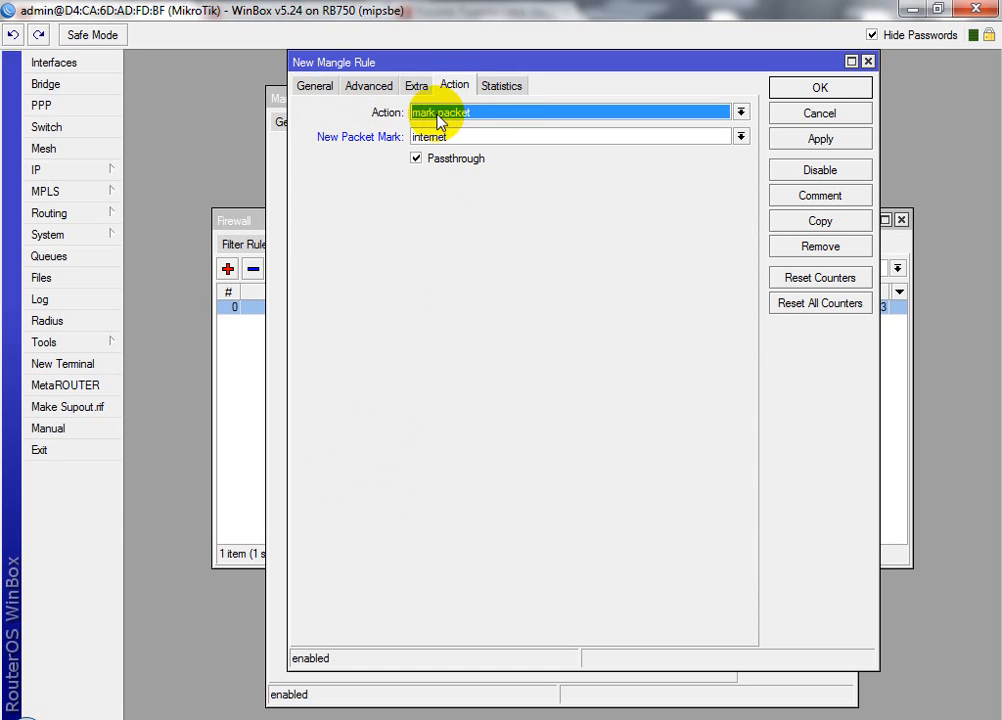
pyautogui.click(821, 139)
pyautogui.click(813, 95)
pyautogui.click(808, 124)
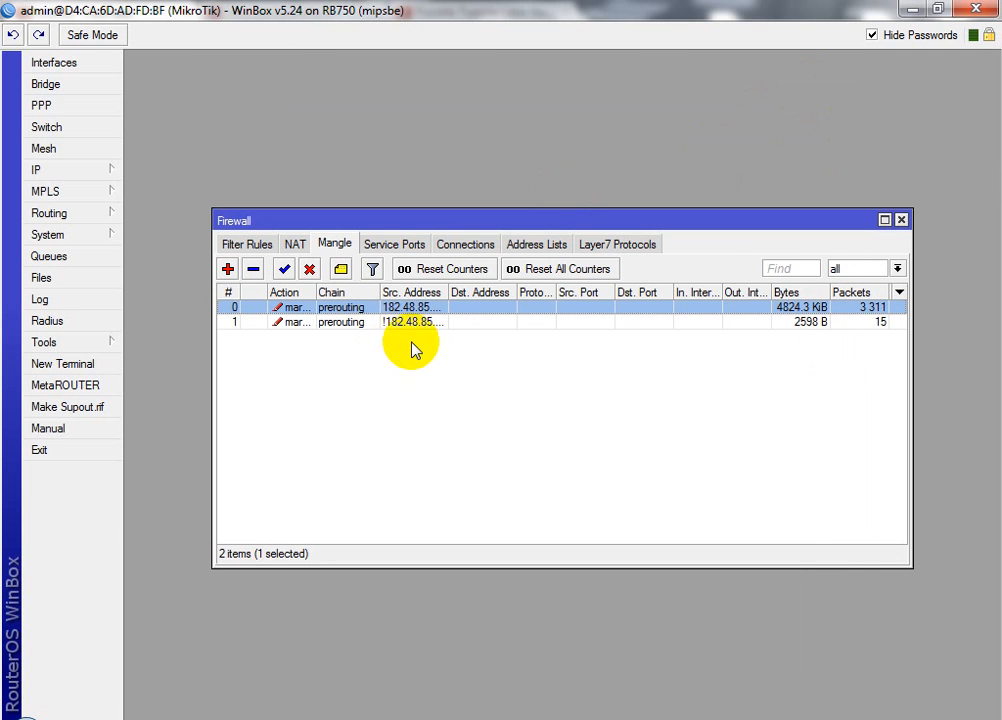
# - Add a simple queue named internet with the target address 0.0.0.0/0
pyautogui.click(76, 260)
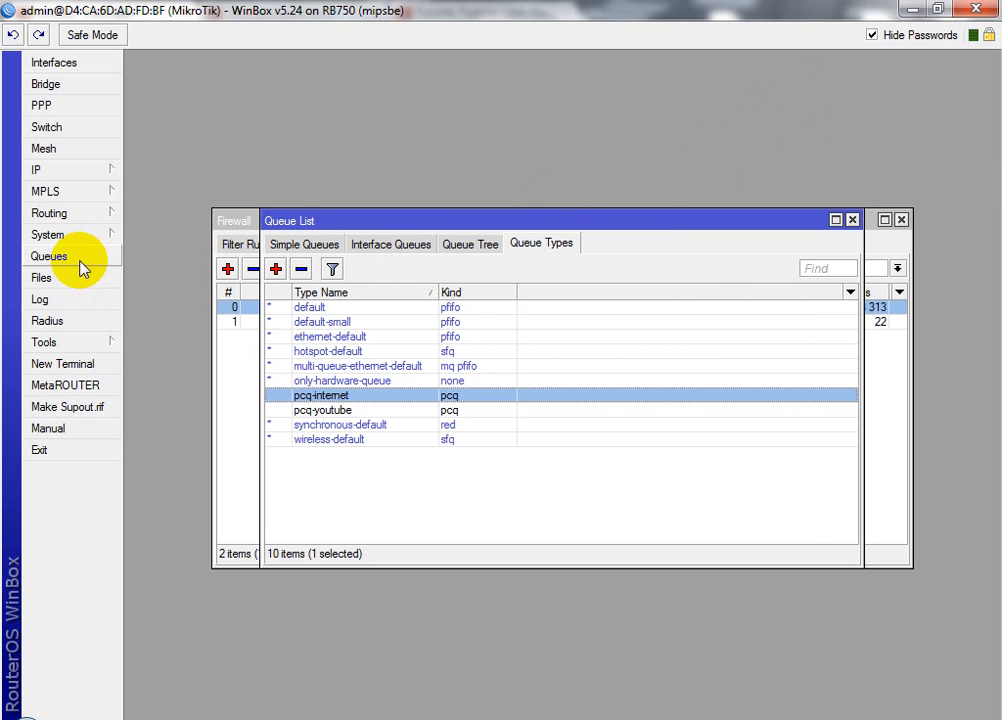
pyautogui.click(288, 245)
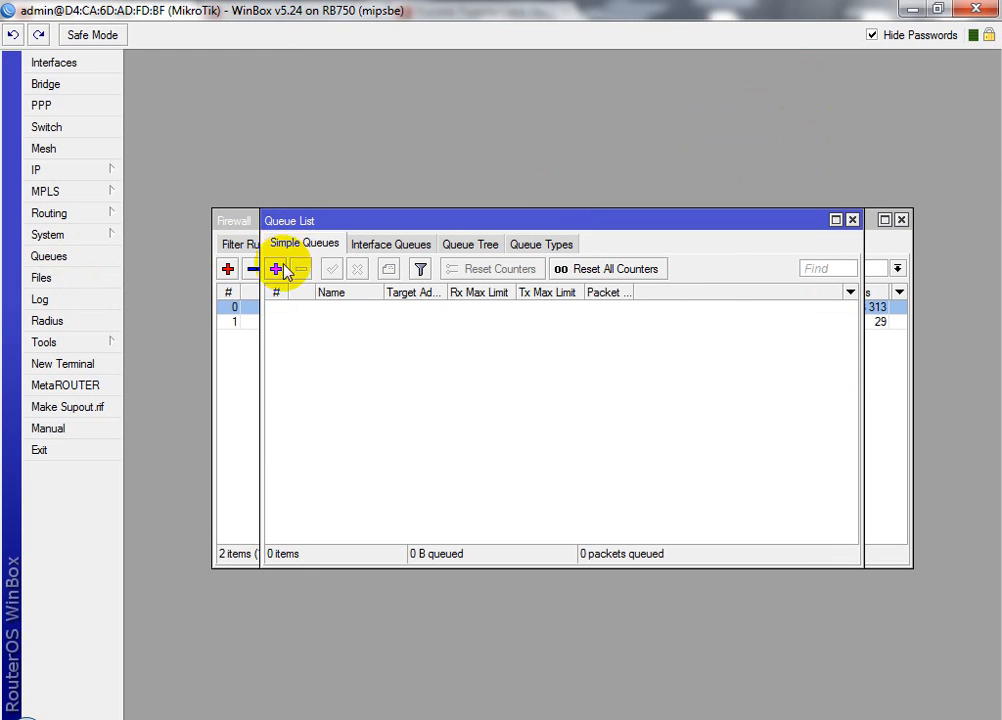
pyautogui.click(274, 269)
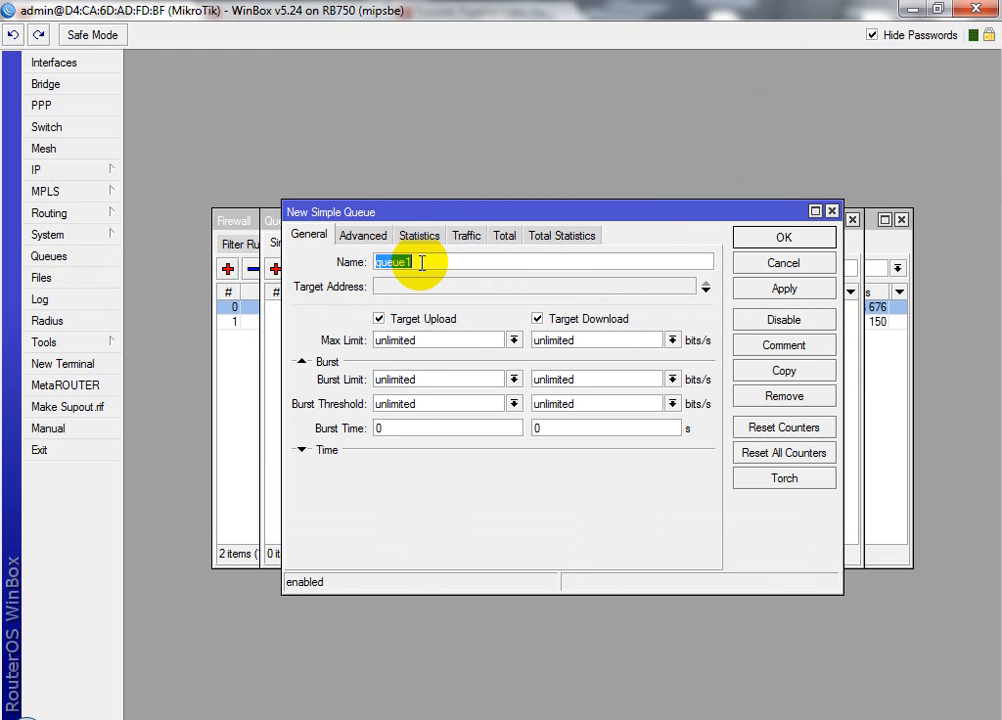
pyautogui.write('inter')
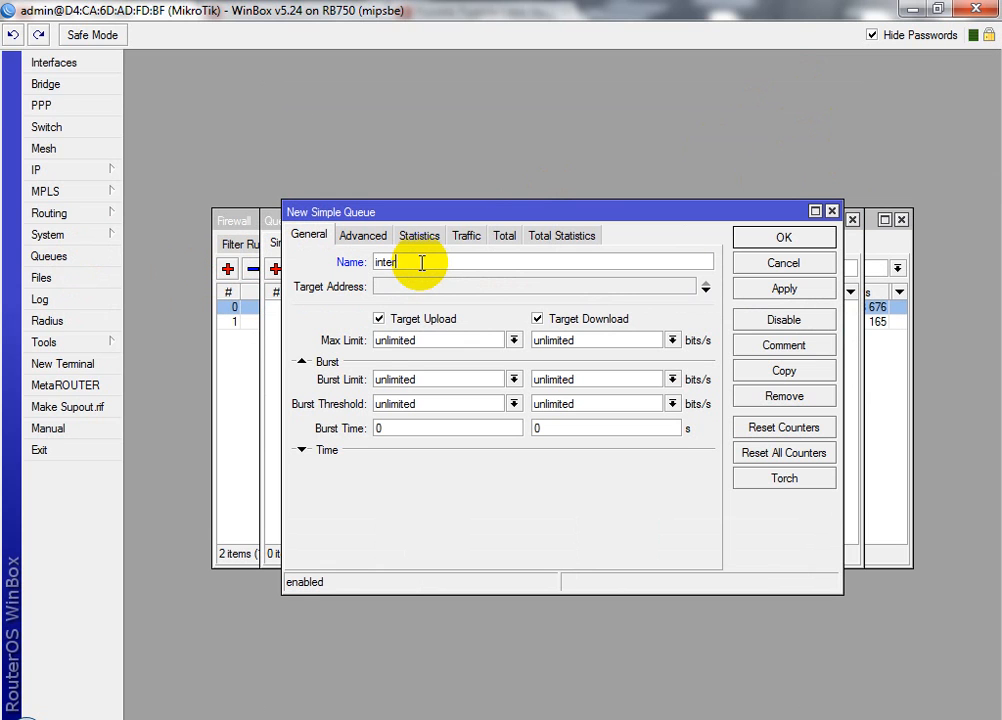
pyautogui.write('net')
pyautogui.click(438, 288)
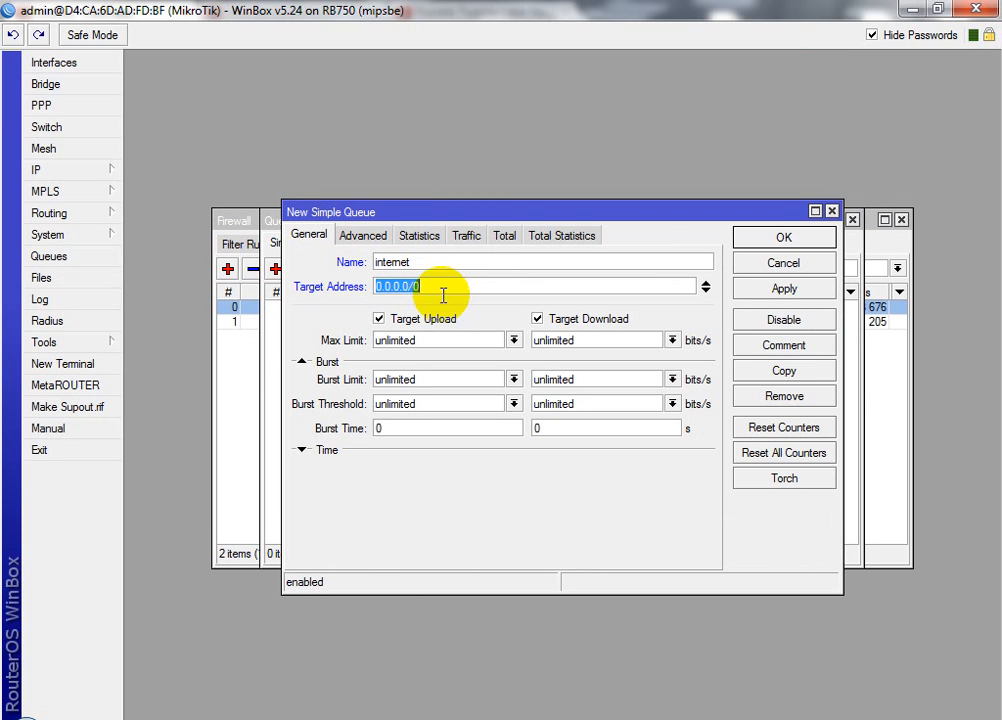
# - Set the internet queue's max limit to 100M for both target upload and target download
pyautogui.click(514, 341)
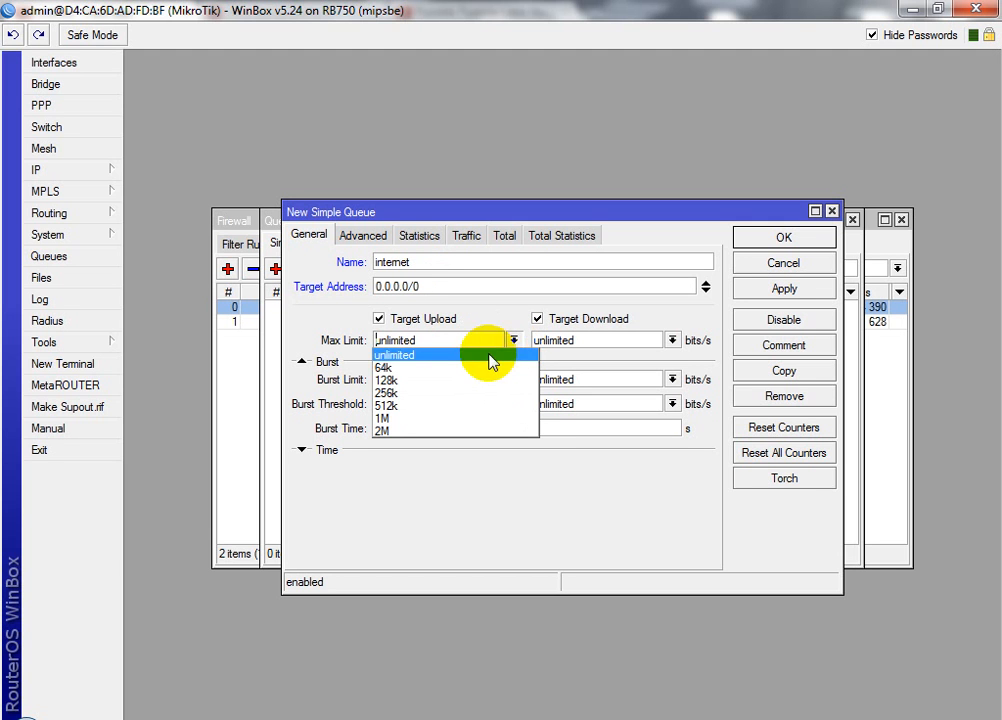
pyautogui.click(434, 350)
pyautogui.doubleClick(437, 340)
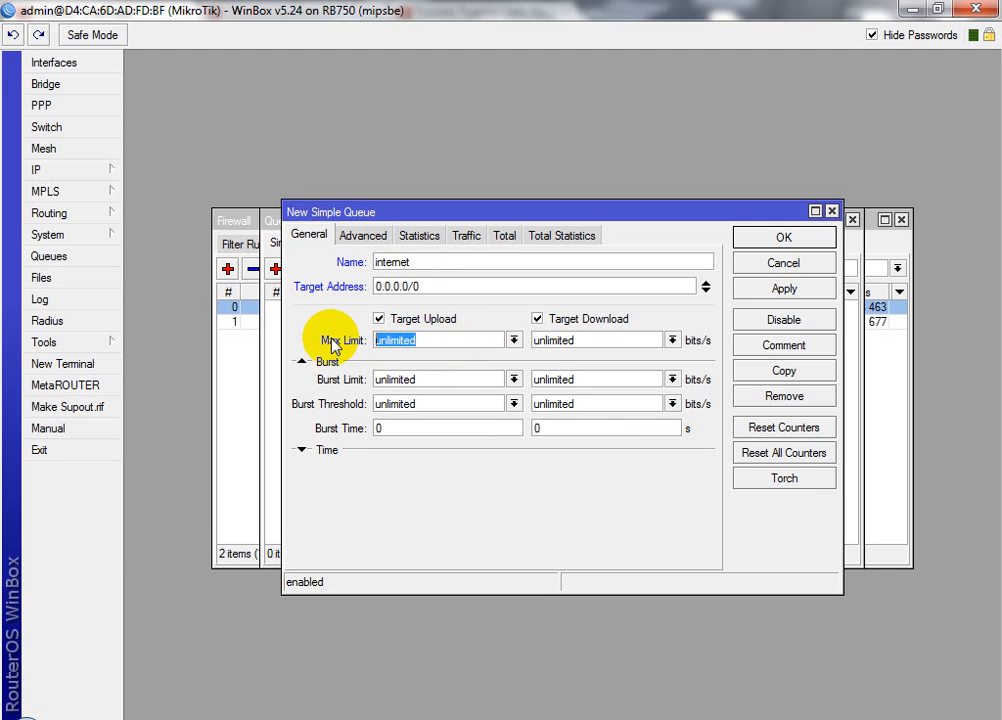
pyautogui.write('100')
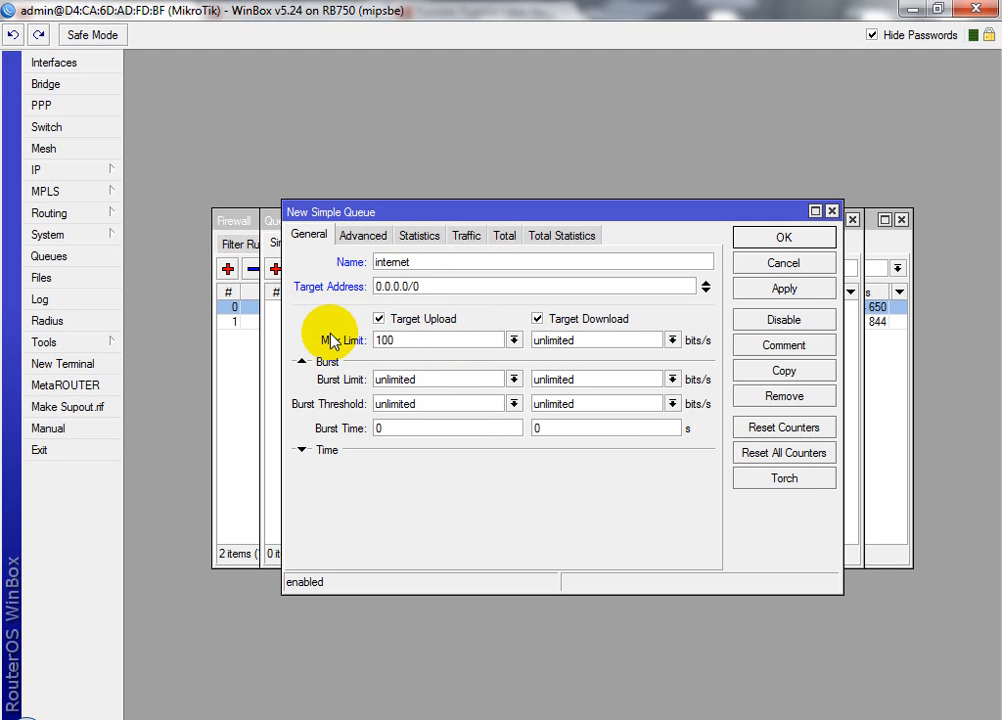
pyautogui.write('M')
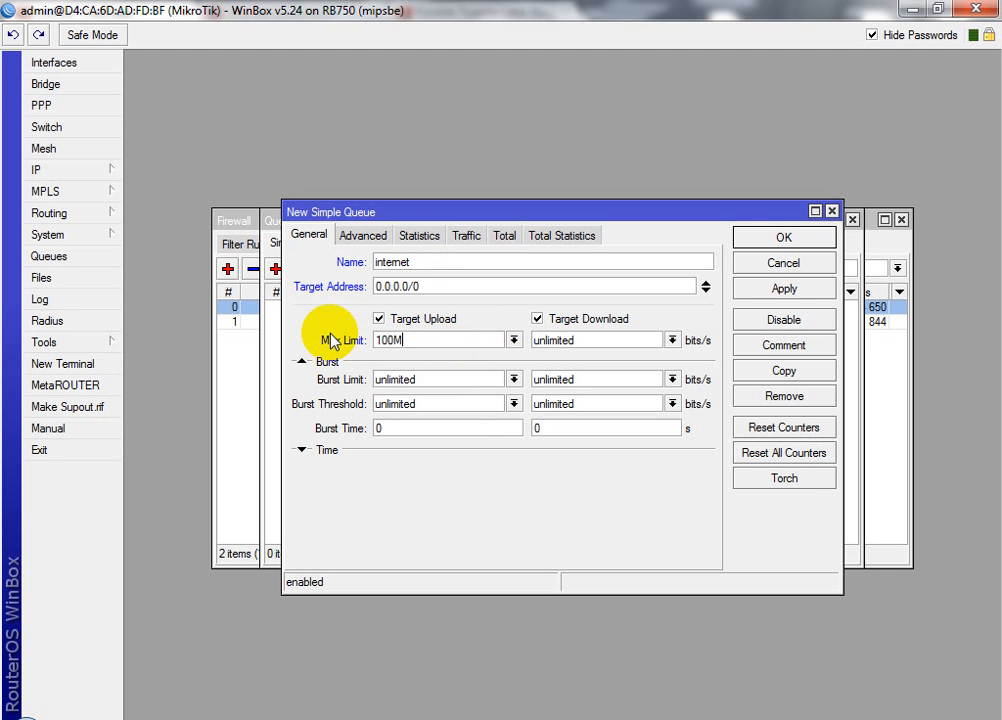
pyautogui.doubleClick(586, 341)
pyautogui.write('100')
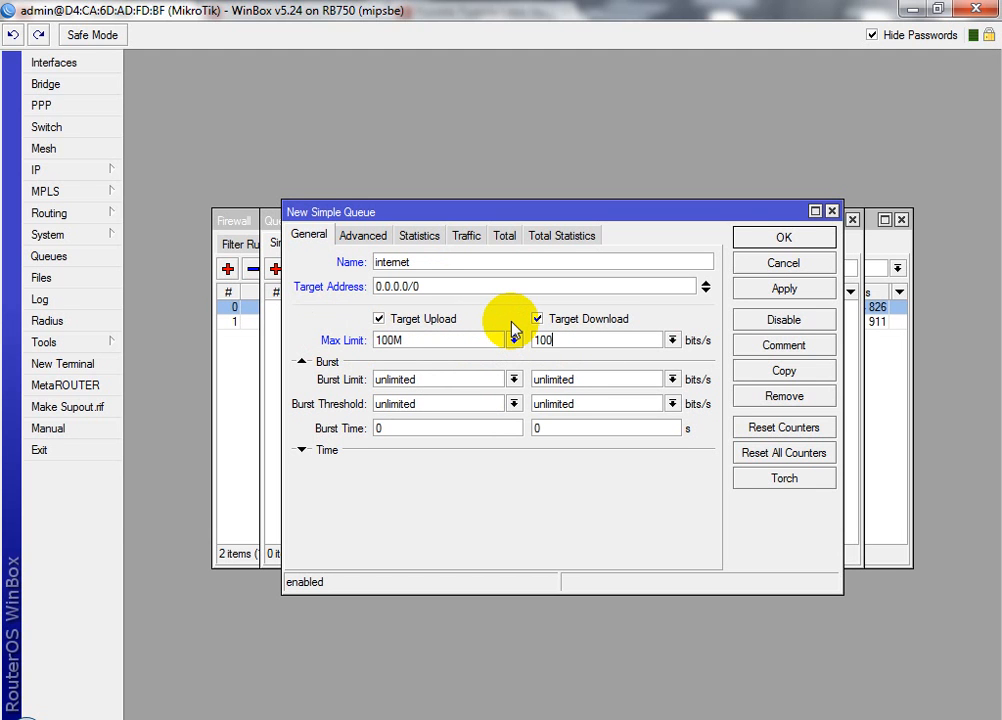
pyautogui.write('M')
# - Assign the youtube packet mark to the new simple queue
pyautogui.click(366, 238)
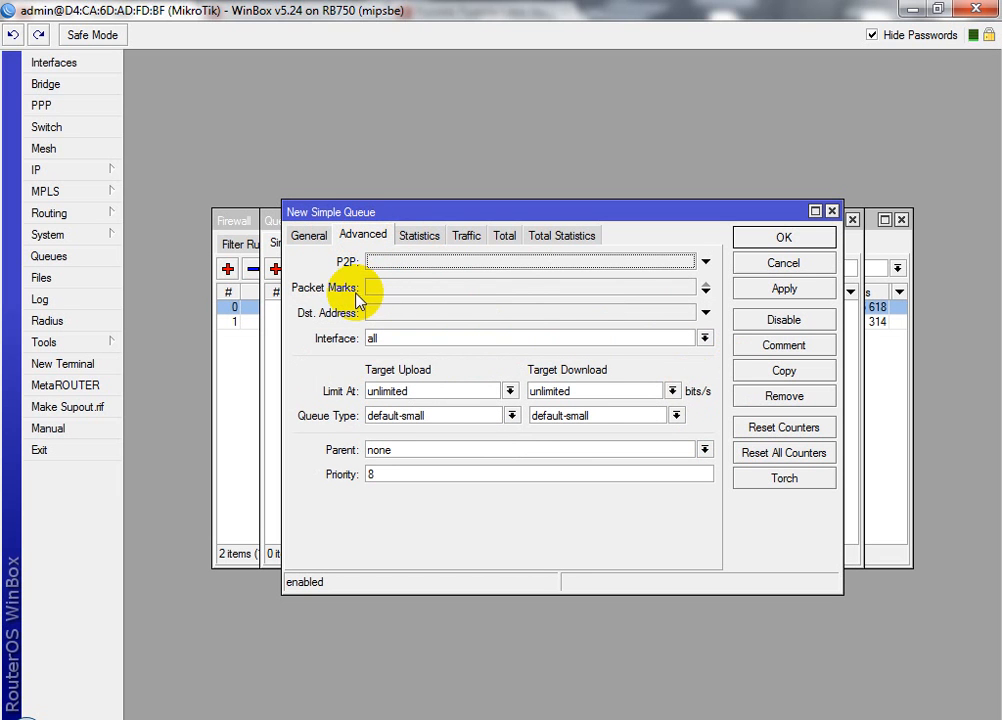
pyautogui.click(683, 290)
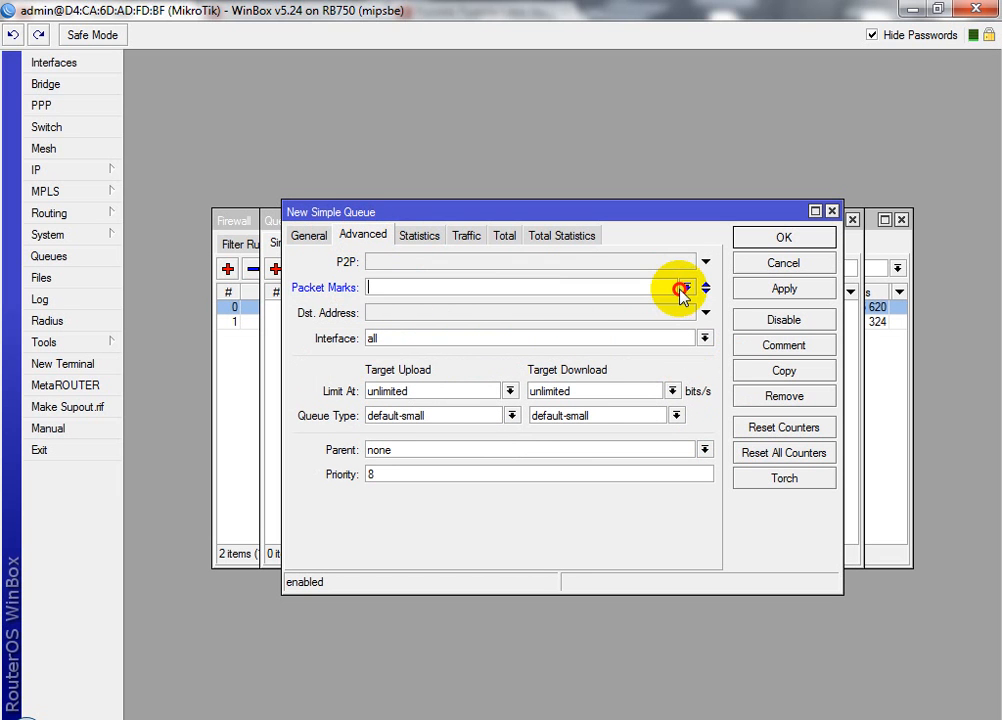
pyautogui.click(687, 287)
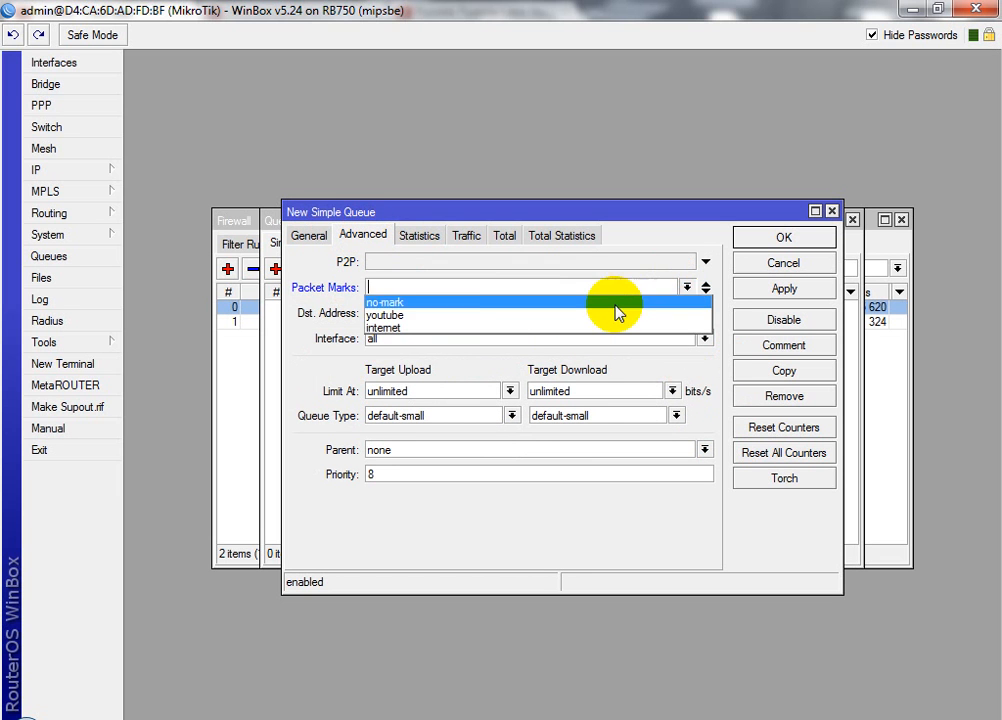
pyautogui.click(521, 316)
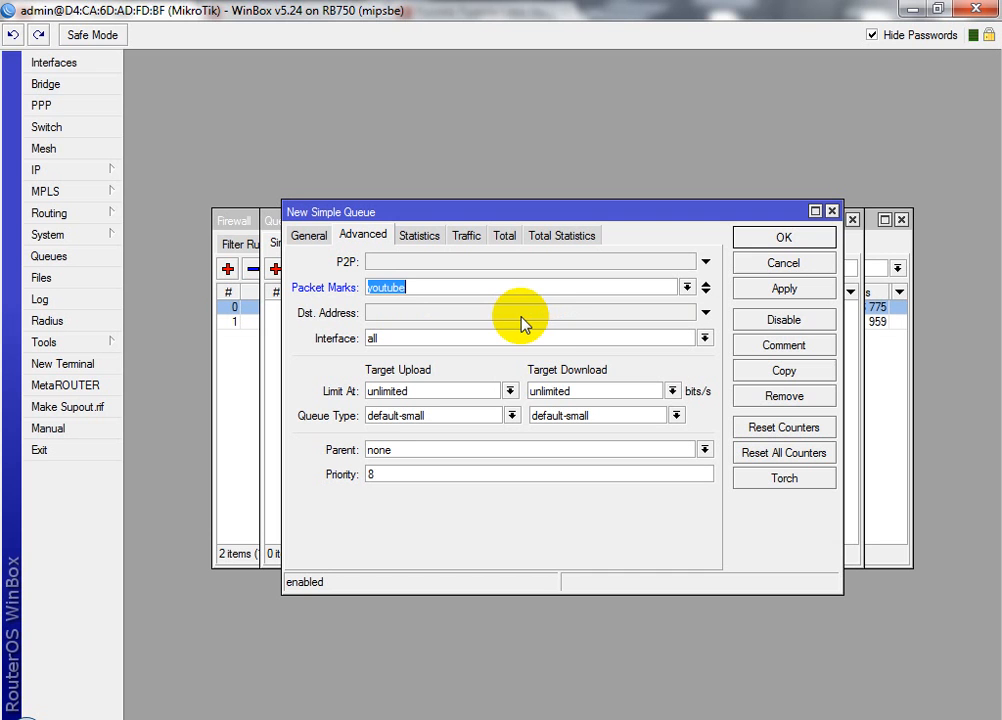
# - Set the queue type to pcq-youtube for both target upload and target download, then apply and save the queue
pyautogui.click(511, 415)
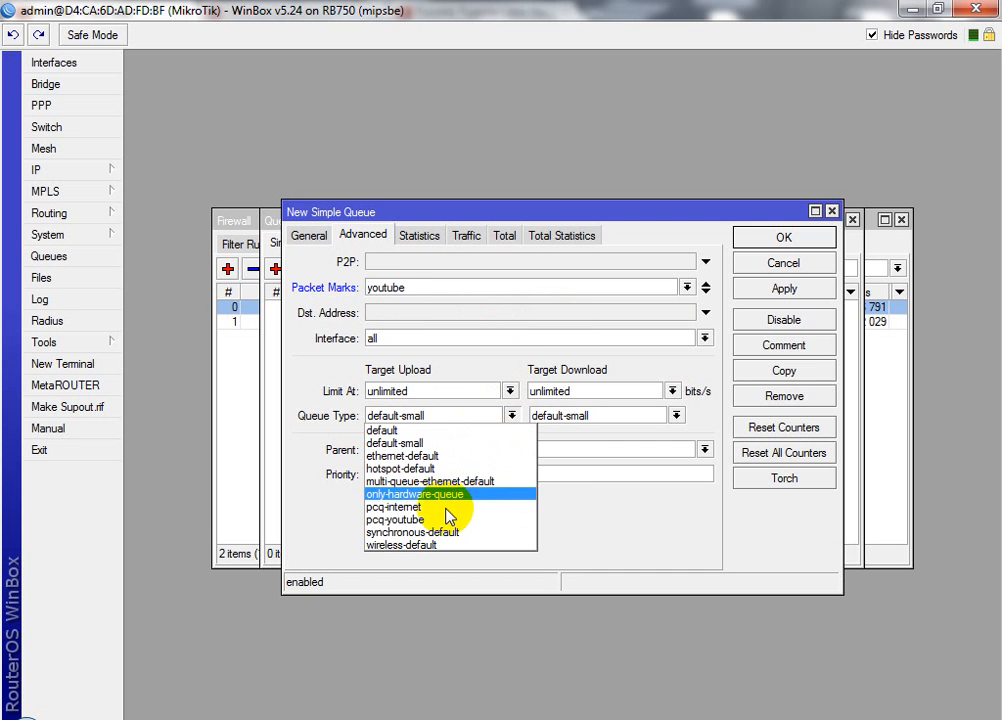
pyautogui.click(445, 520)
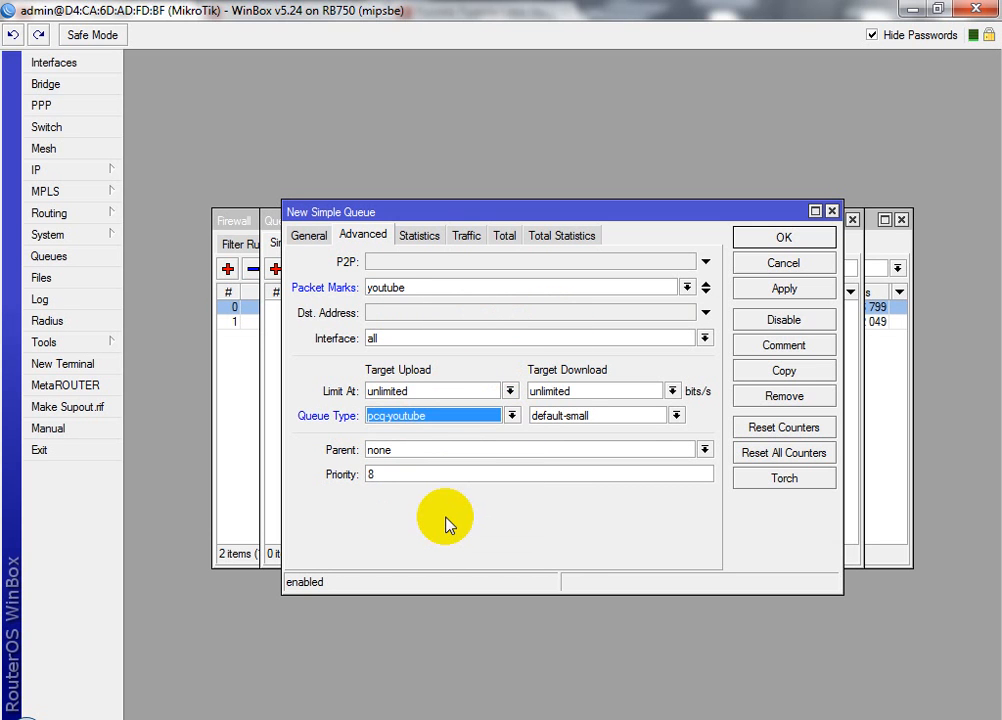
pyautogui.click(676, 415)
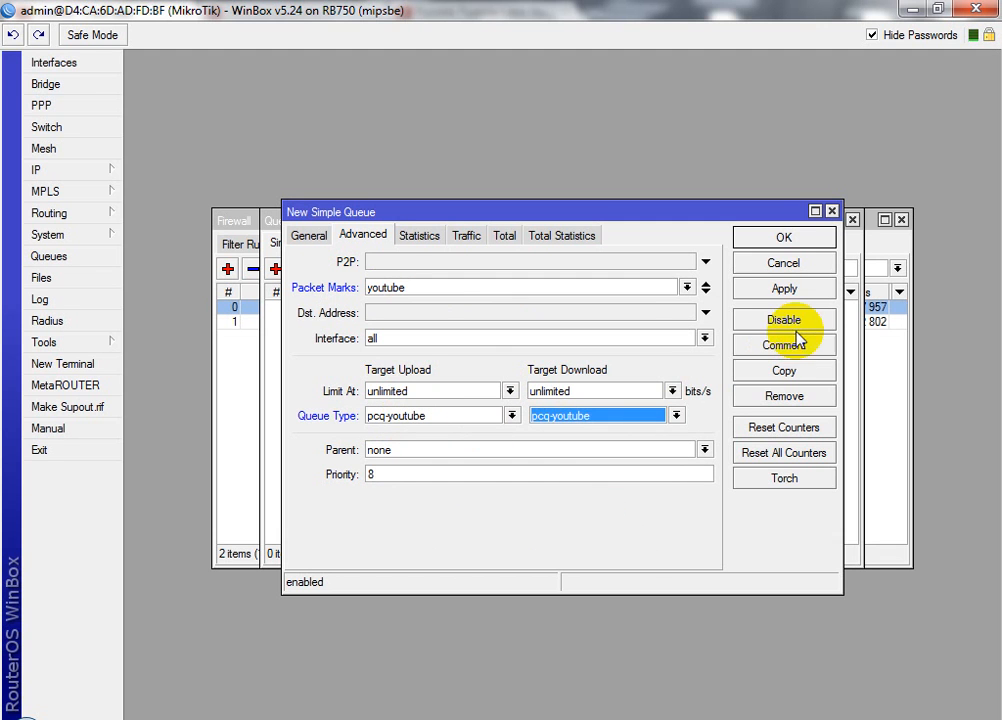
pyautogui.click(785, 289)
pyautogui.click(783, 240)
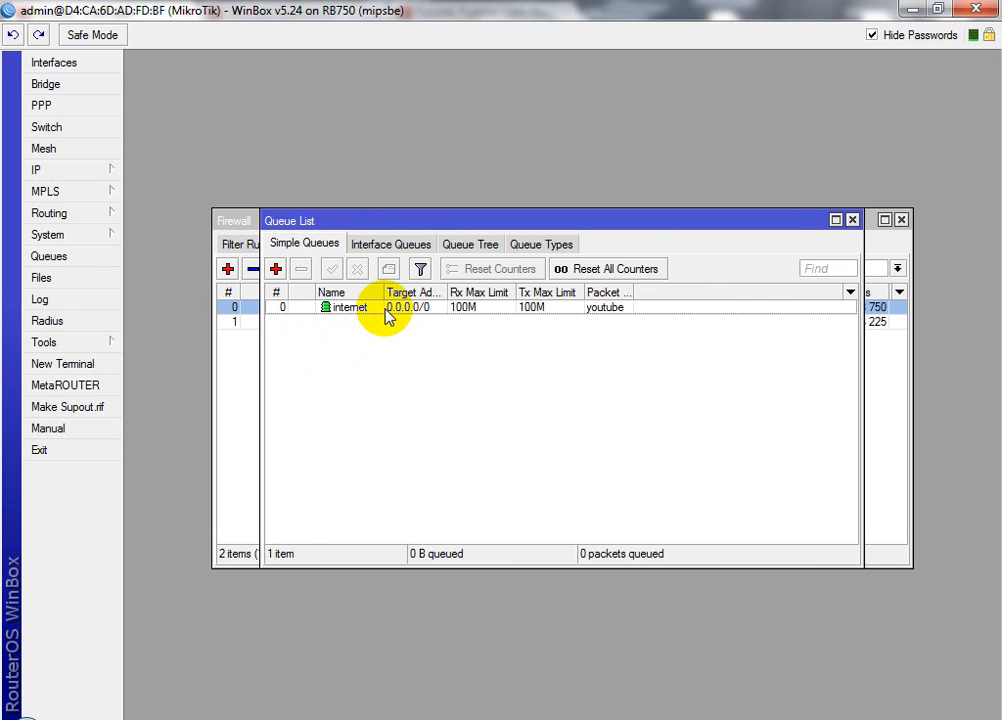
# - Rename the internet simple queue as youtube and save it
pyautogui.doubleClick(350, 308)
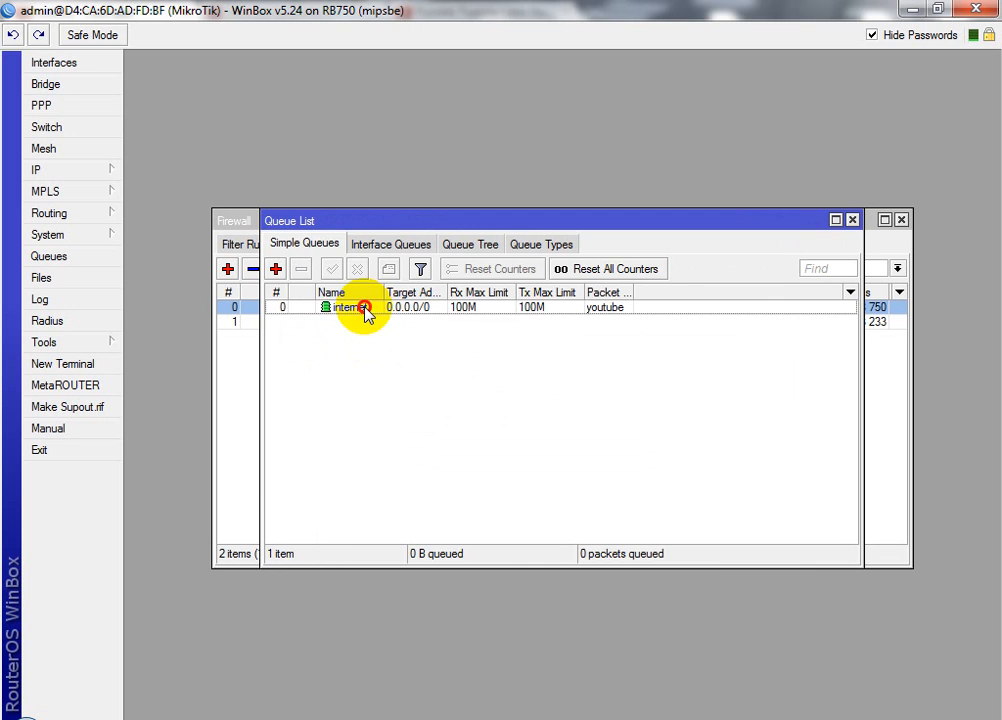
pyautogui.click(312, 237)
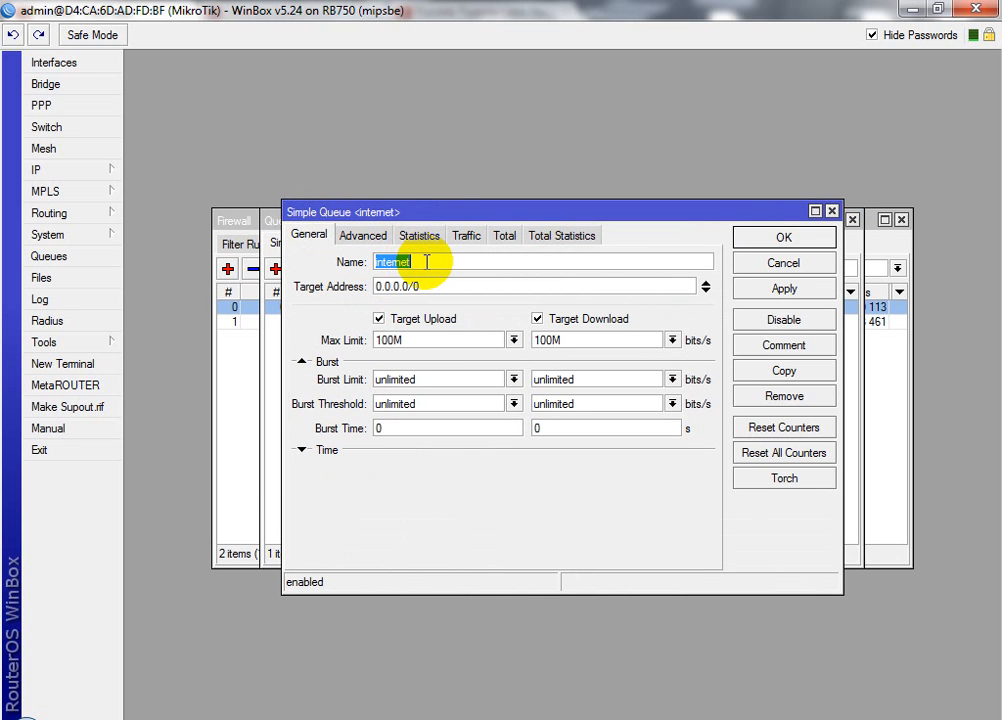
pyautogui.write('yp')
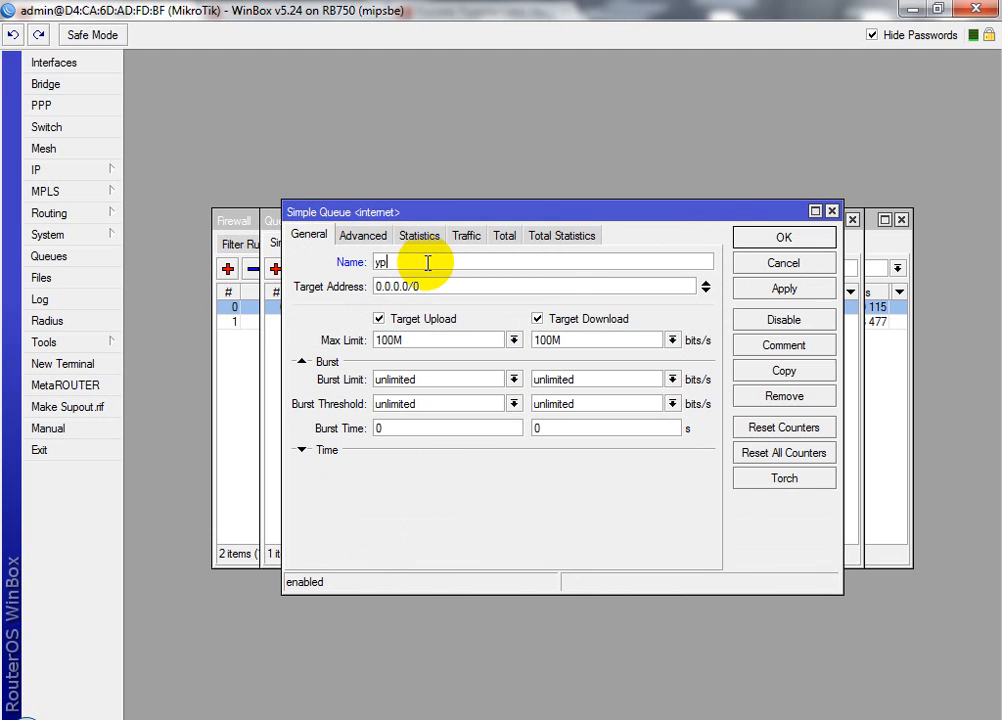
pyautogui.press('BackSpace')
pyautogui.write('outube')
pyautogui.click(776, 239)
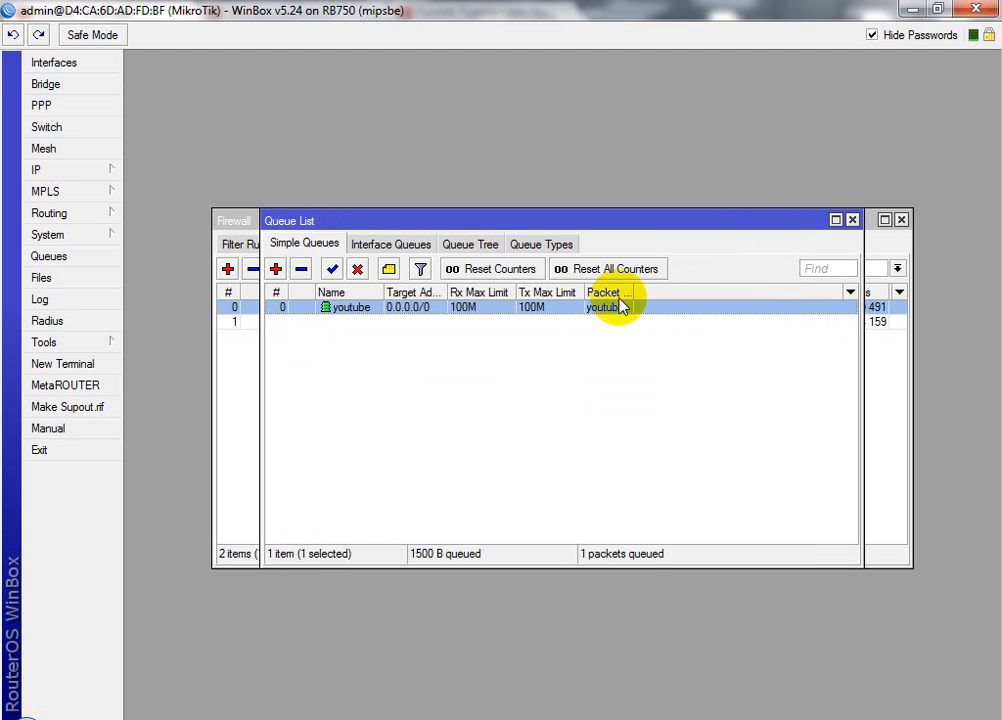
# - Duplicate the youtube simple queue and name the copy internet
pyautogui.doubleClick(410, 307)
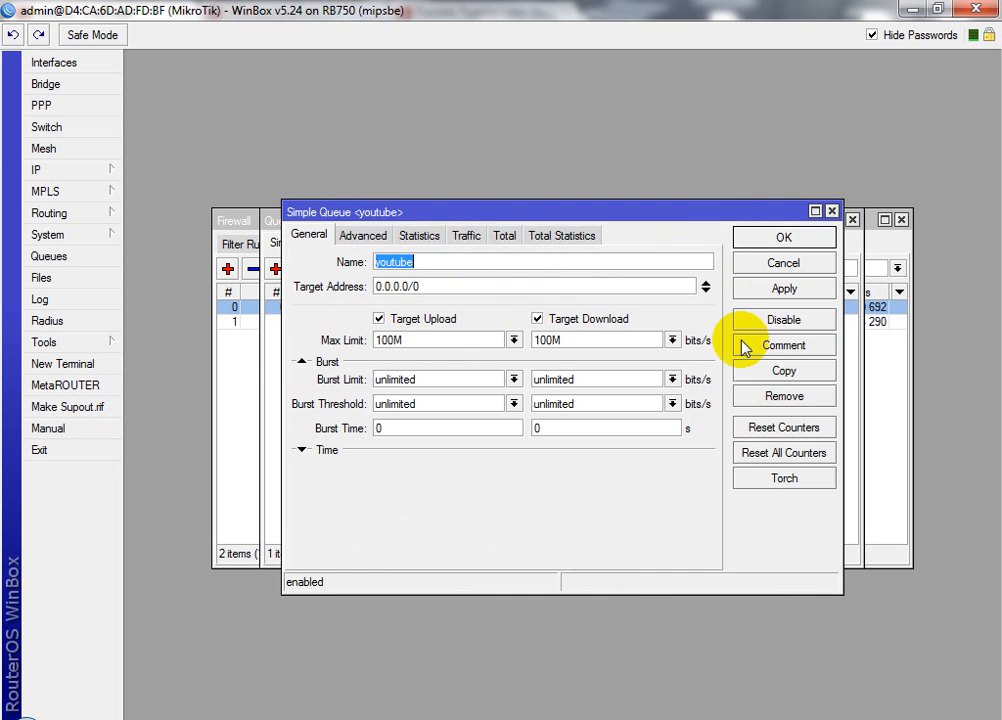
pyautogui.click(785, 371)
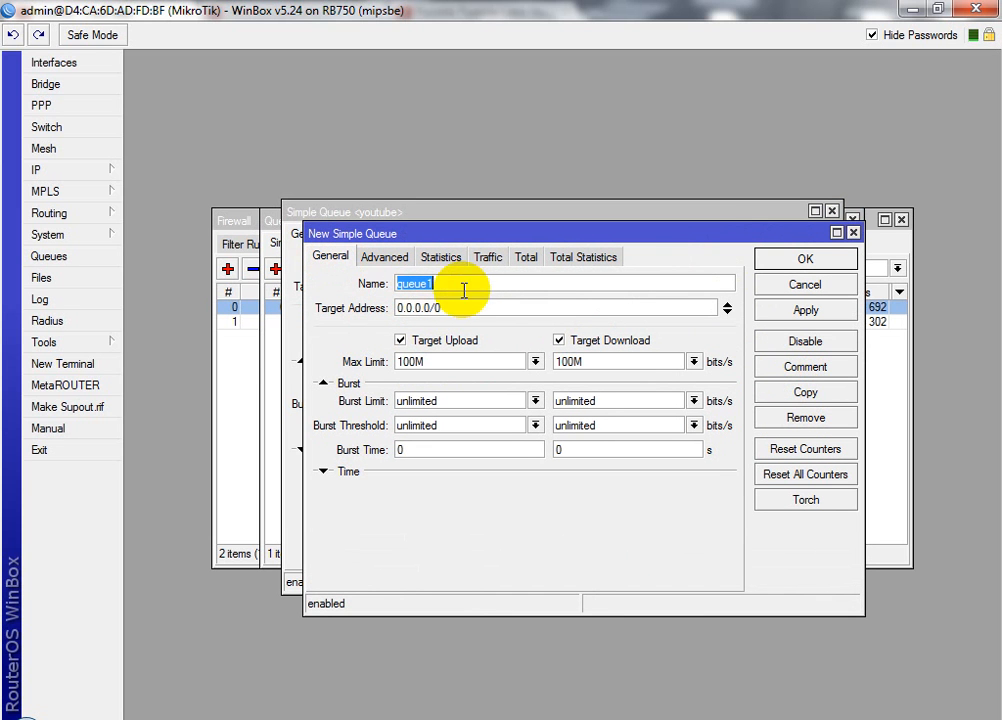
pyautogui.moveTo(454, 284); pyautogui.dragTo(380, 279)
pyautogui.write('i')
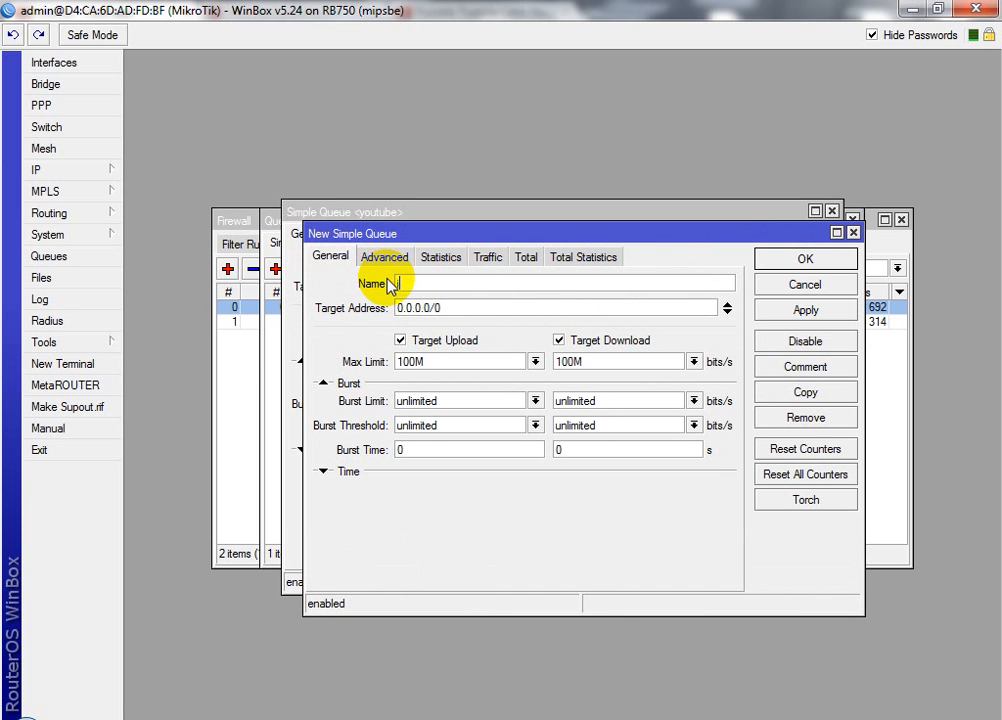
pyautogui.write('nternet')
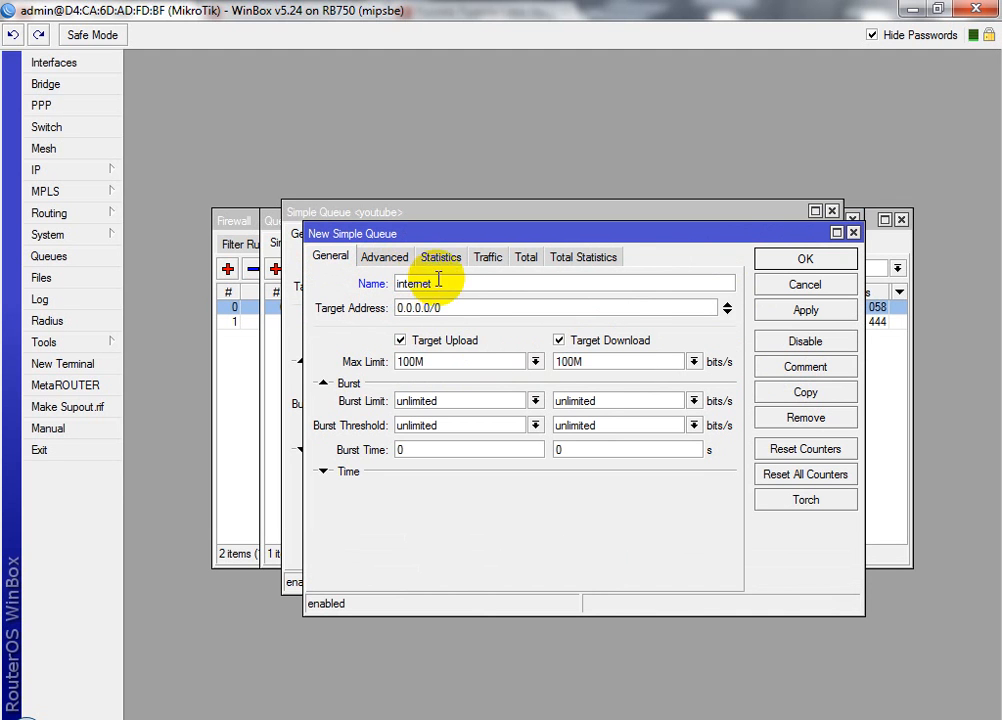
# - Change the copied queue's packet mark to internet
pyautogui.click(390, 254)
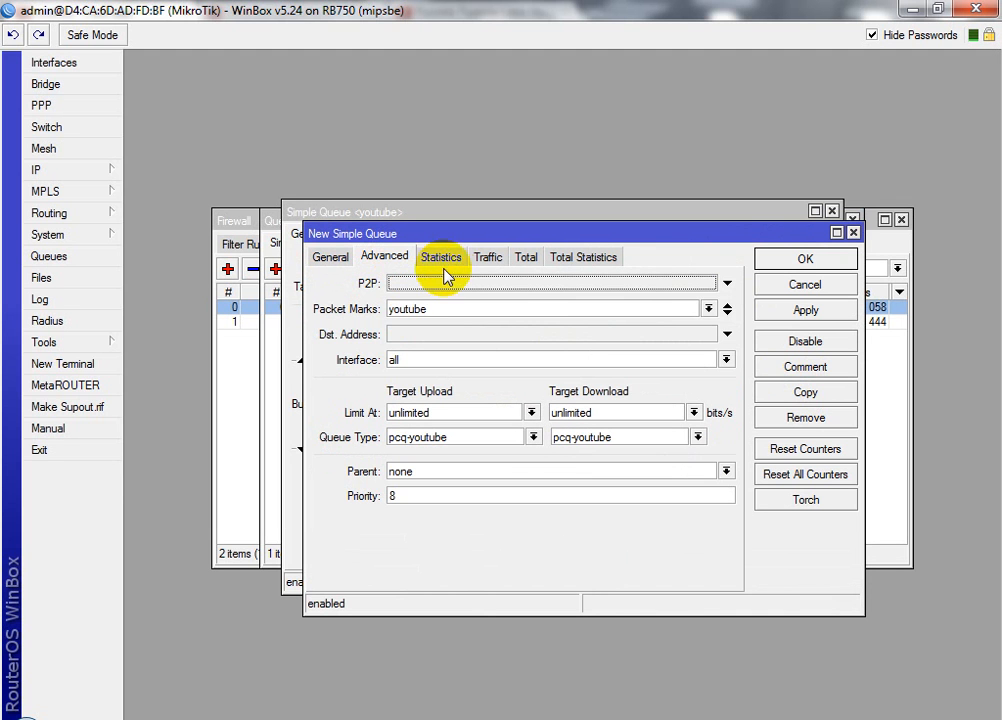
pyautogui.click(709, 310)
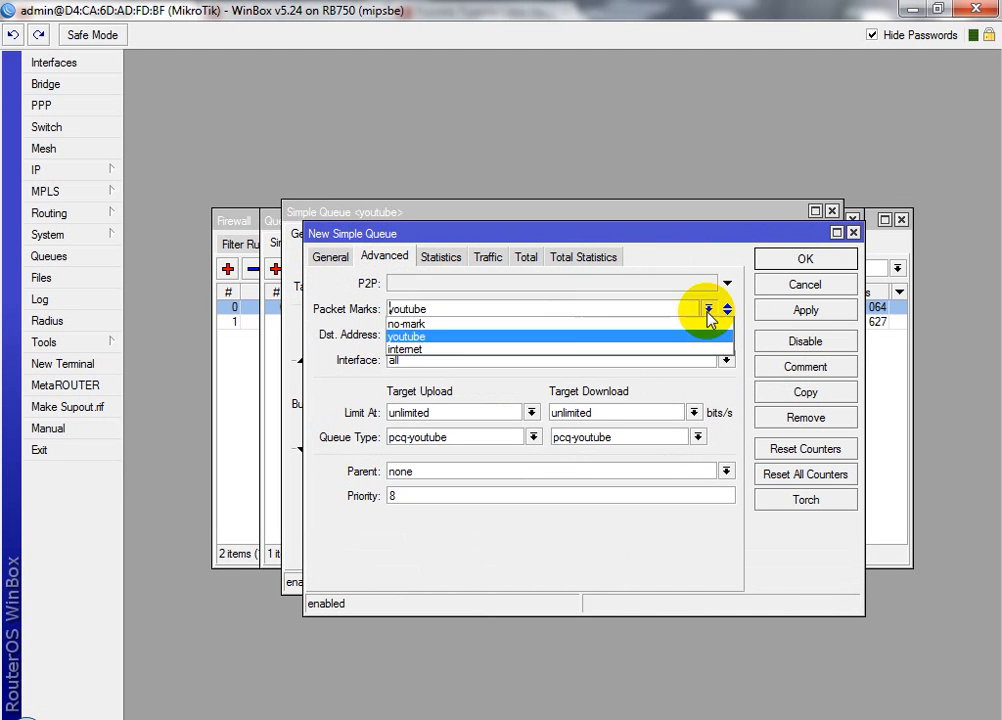
pyautogui.click(474, 350)
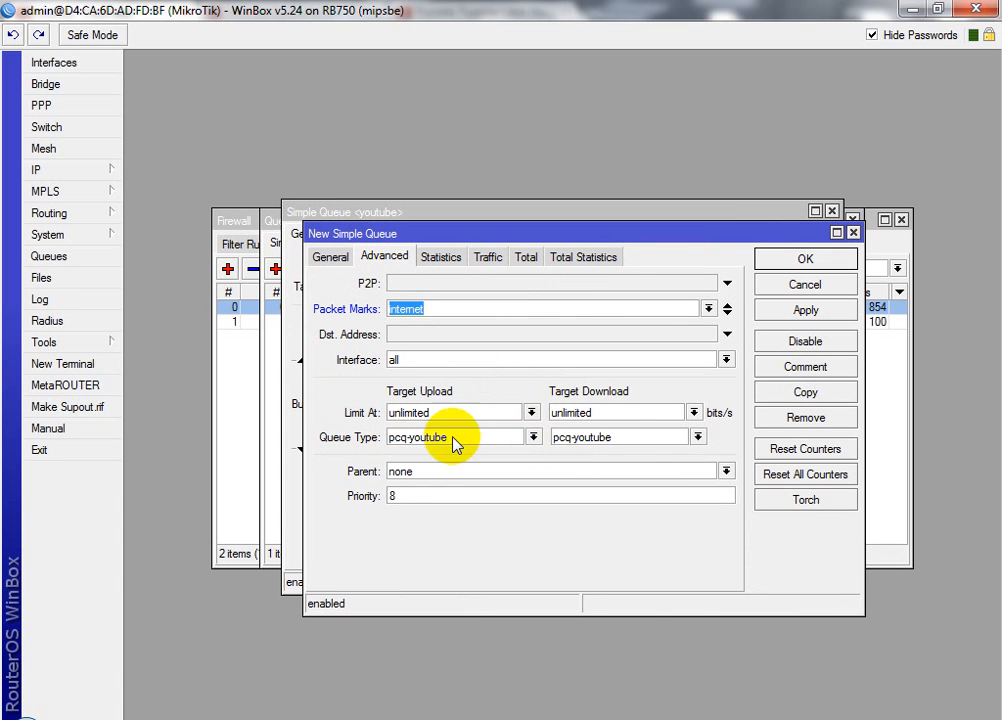
# - Set the copied queue's upload and download queue types to pcq-internet, then save it and close the original queue's settings
pyautogui.click(532, 438)
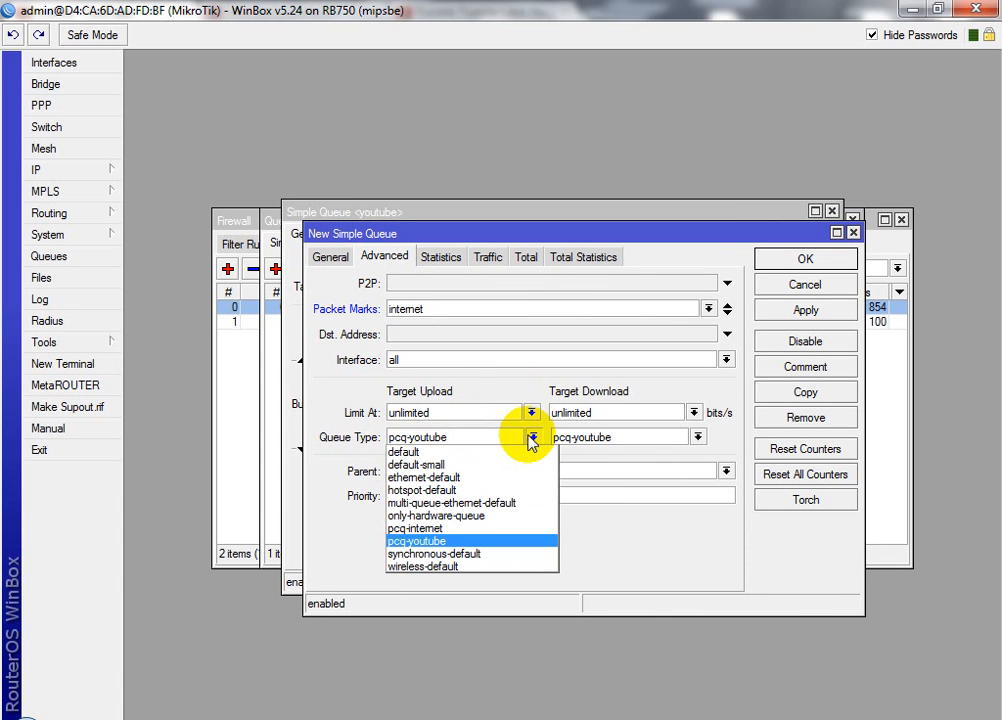
pyautogui.click(445, 528)
pyautogui.click(696, 438)
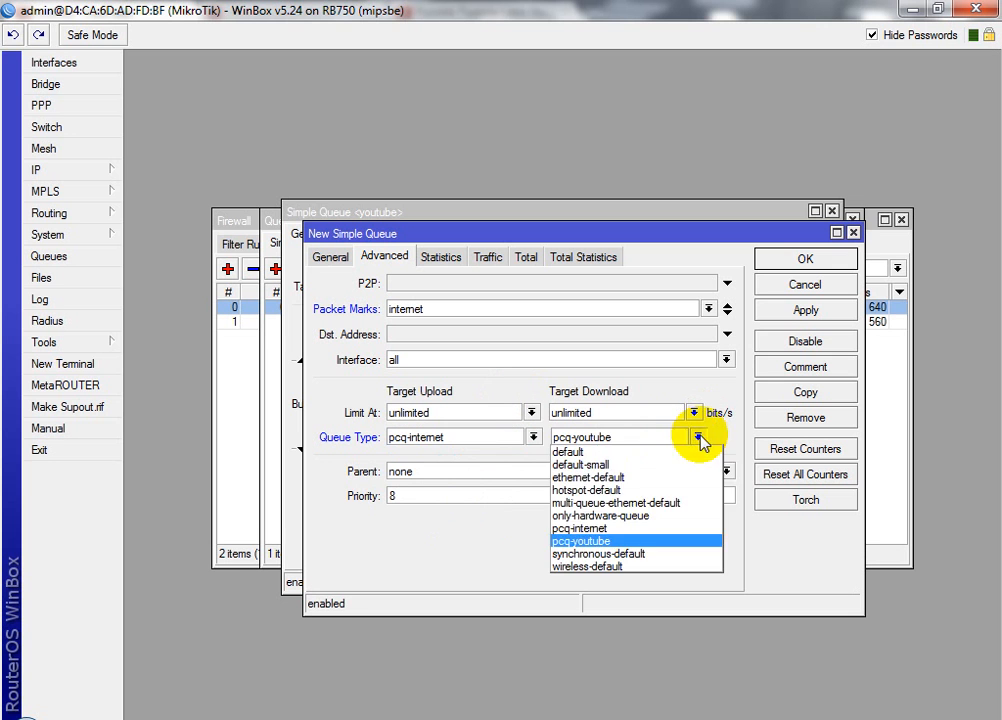
pyautogui.click(630, 529)
pyautogui.click(783, 314)
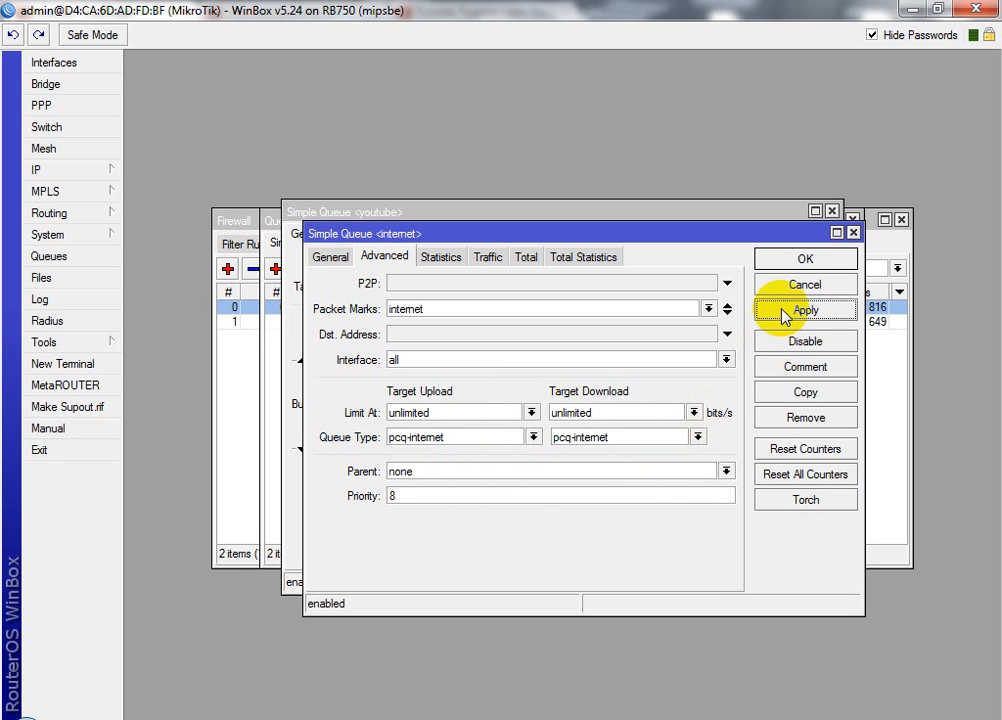
pyautogui.click(783, 261)
pyautogui.click(783, 243)
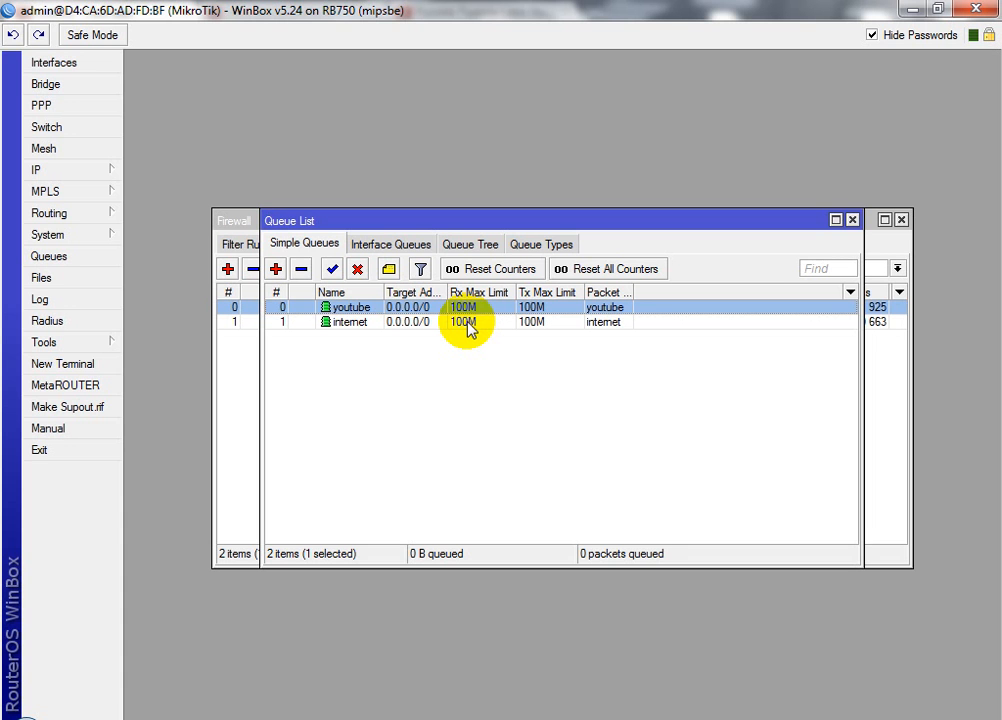
# - Check the internet simple queue's settings and total statistics, then close it
pyautogui.doubleClick(466, 322)
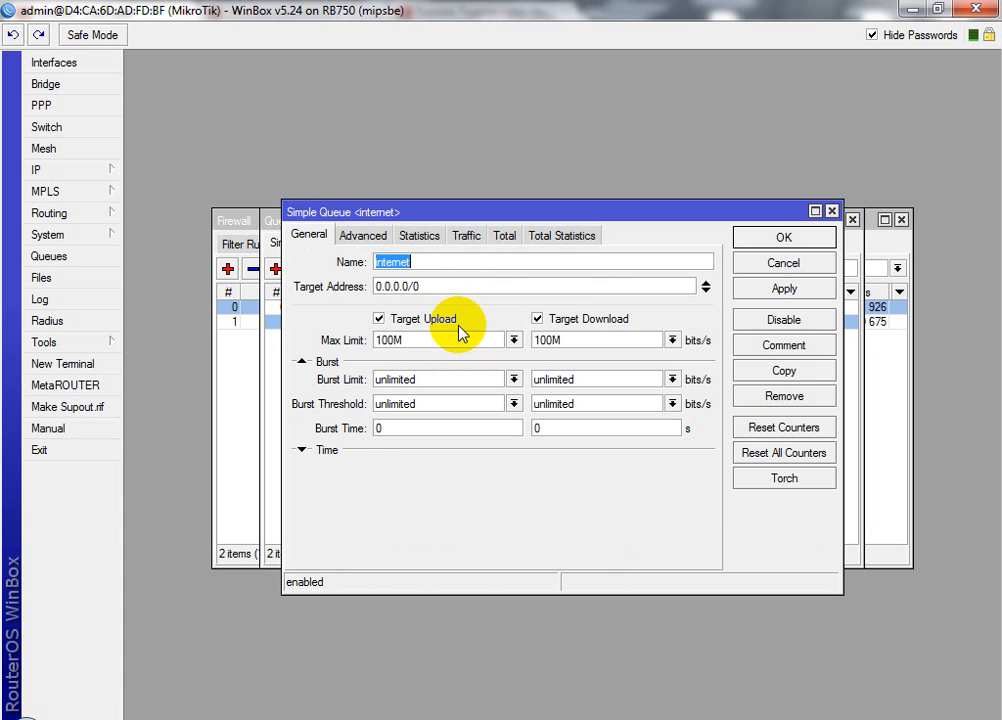
pyautogui.click(566, 237)
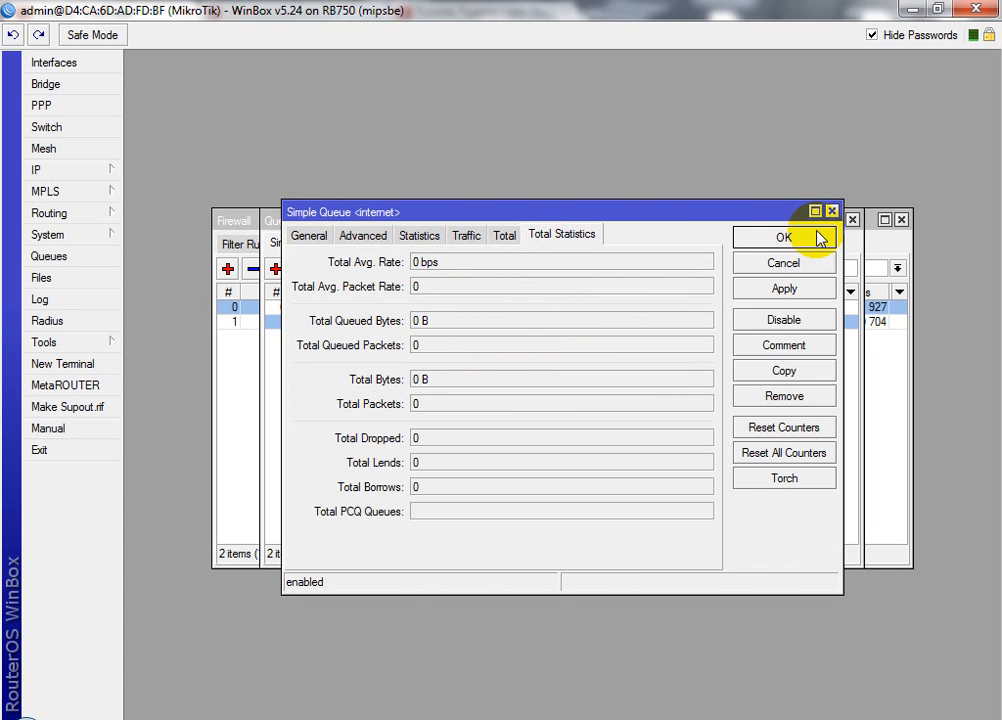
pyautogui.click(831, 211)
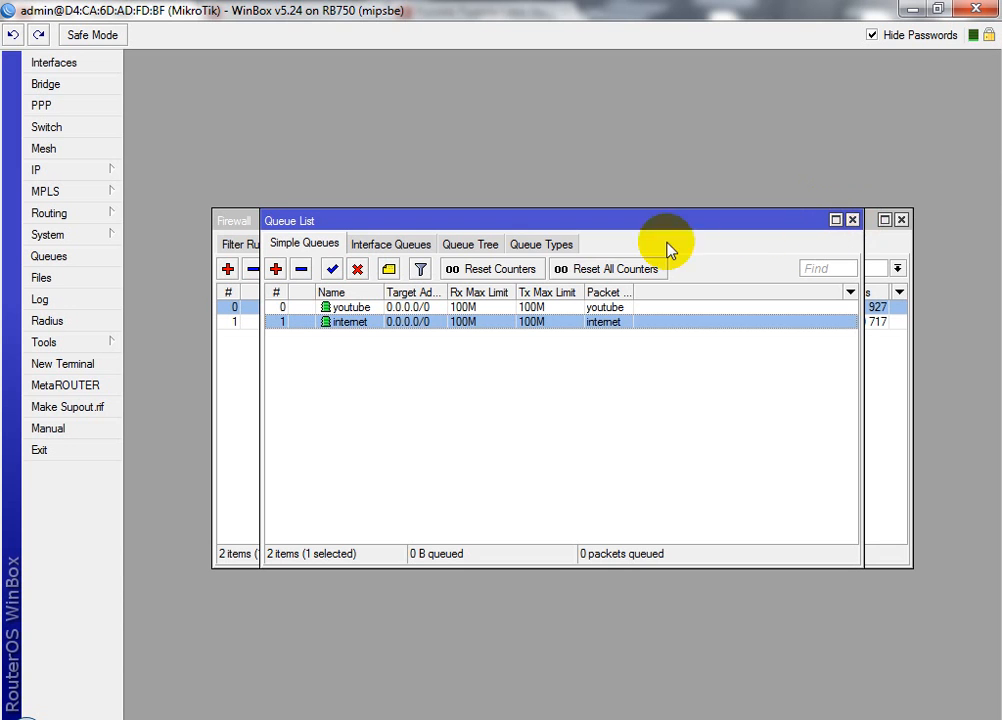
# - Set the rate of the pcq-internet queue type to 1M and save it
pyautogui.click(531, 249)
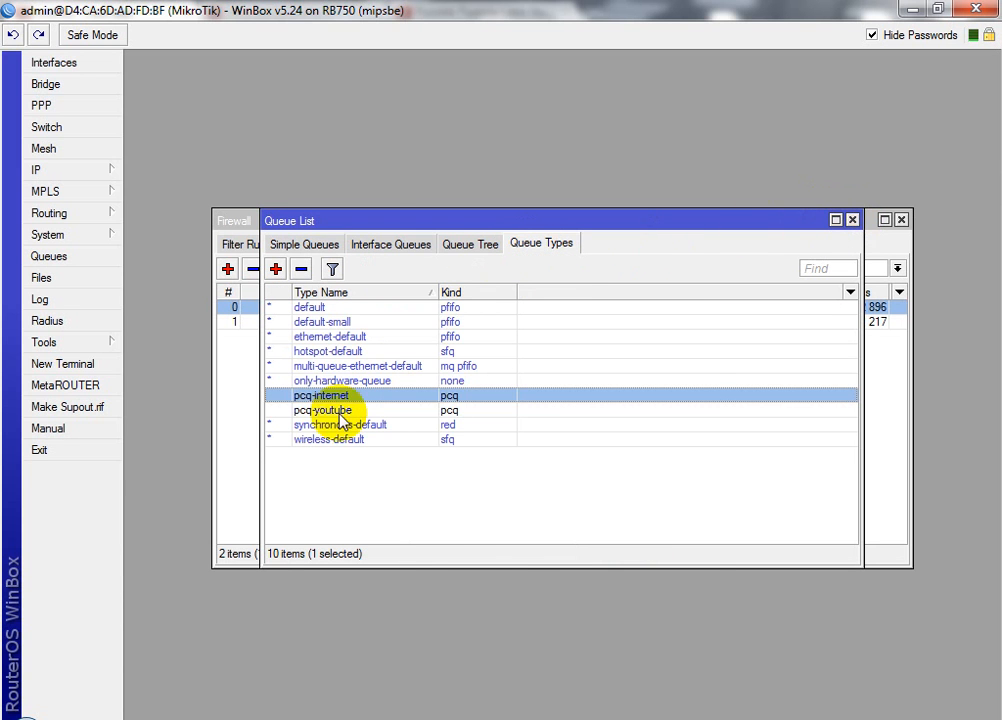
pyautogui.doubleClick(338, 398)
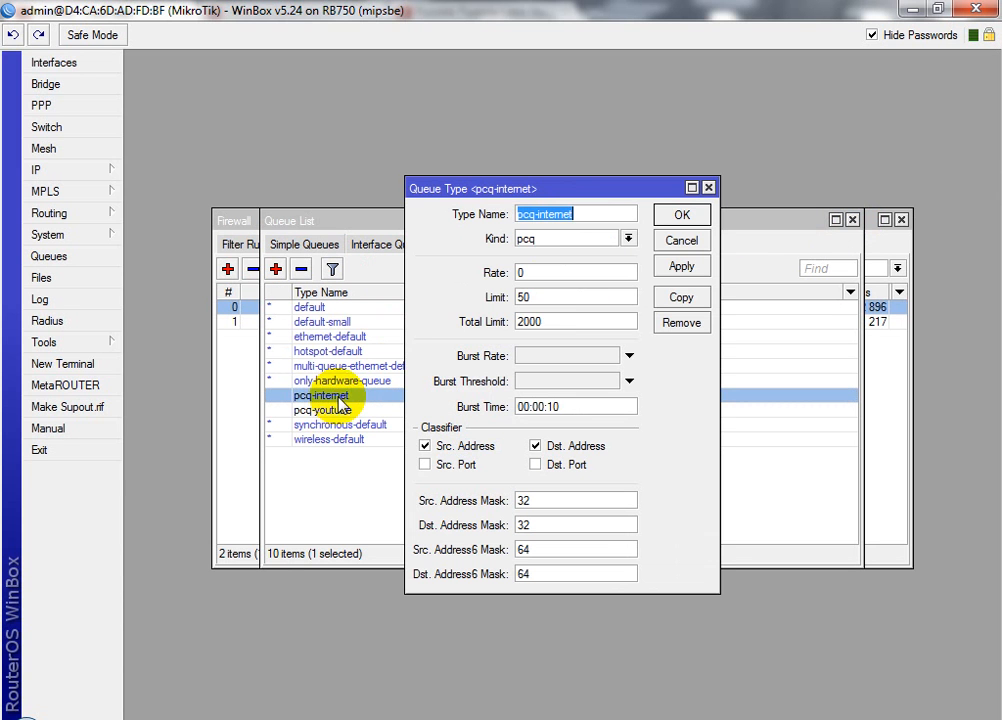
pyautogui.doubleClick(522, 272)
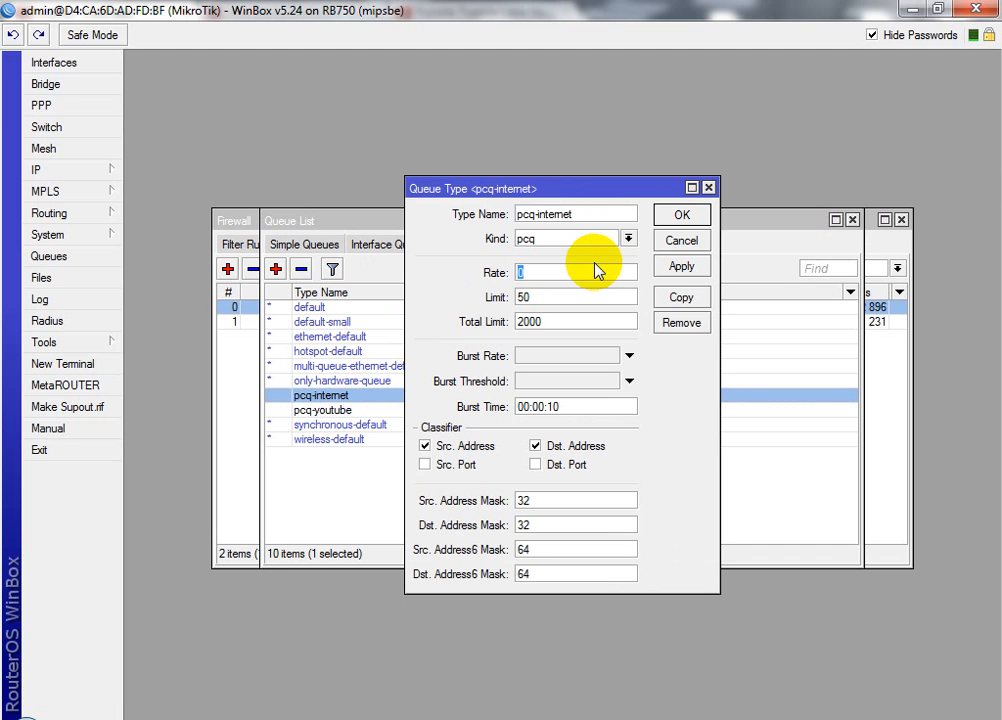
pyautogui.write('1M')
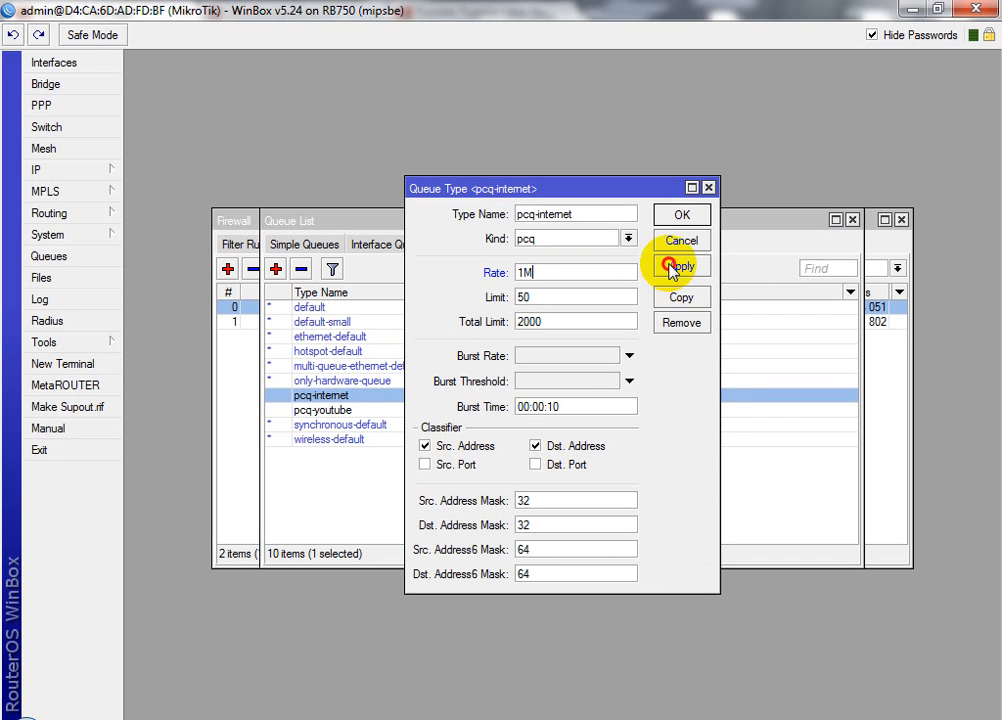
pyautogui.click(683, 215)
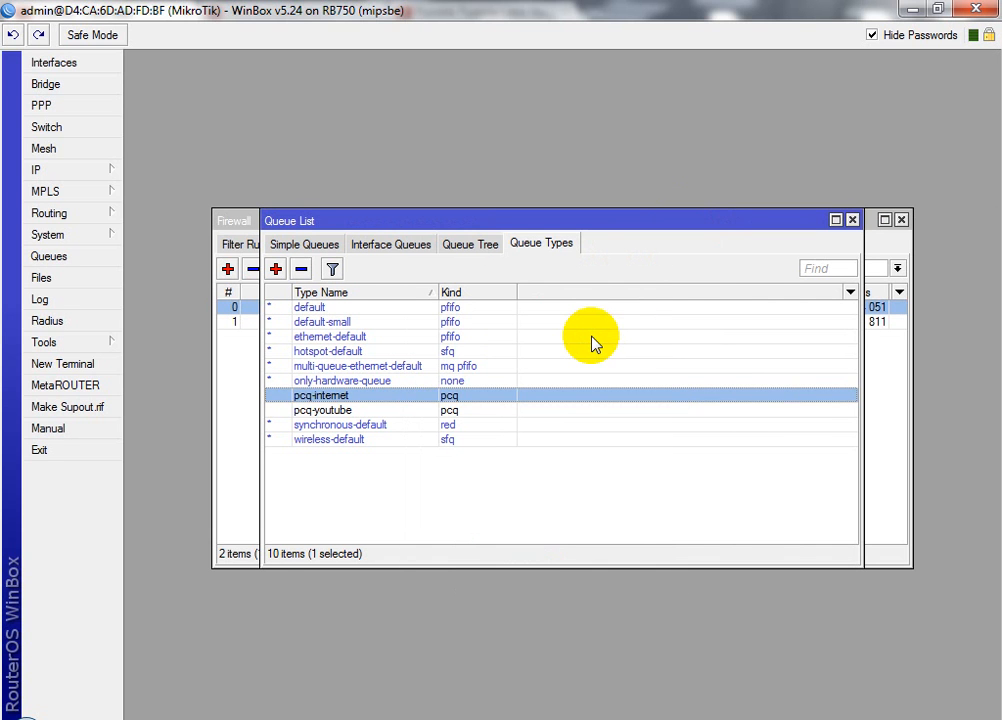